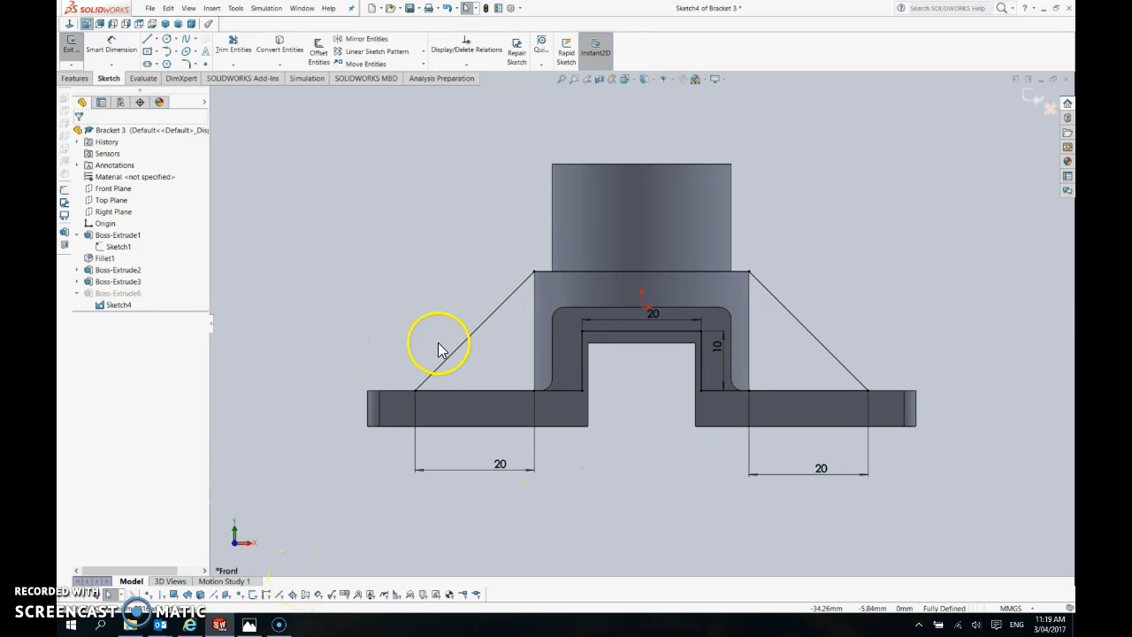
Close the rib sketch and delete the Boss-Extrude6 rib feature while keeping its Sketch4.
click(73, 51)
click(124, 295)
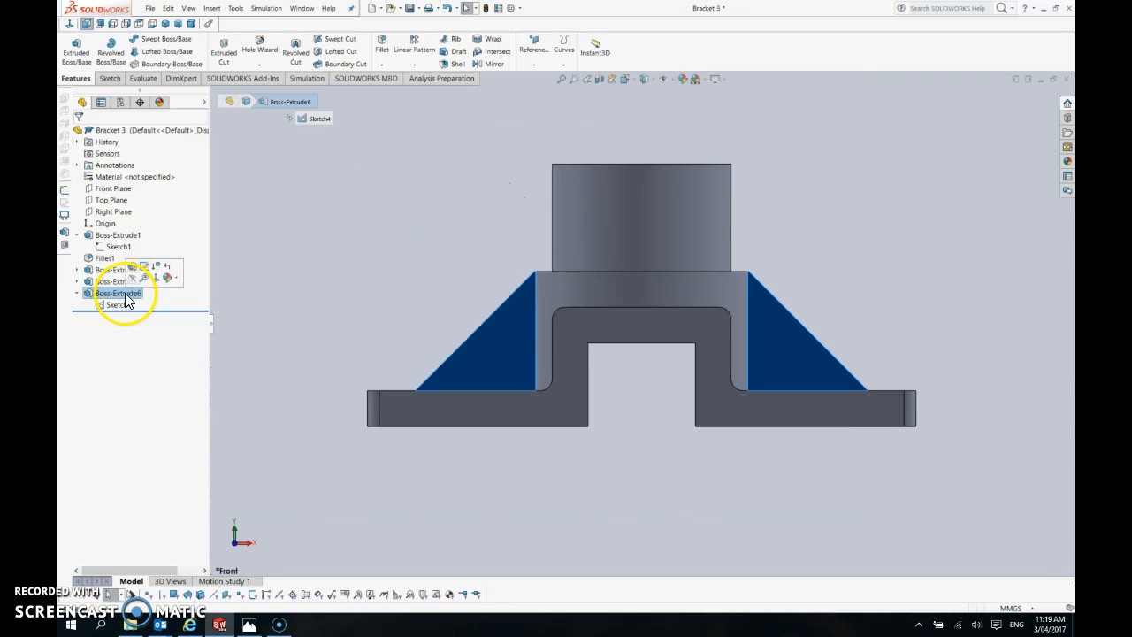
key(Delete)
key(Return)
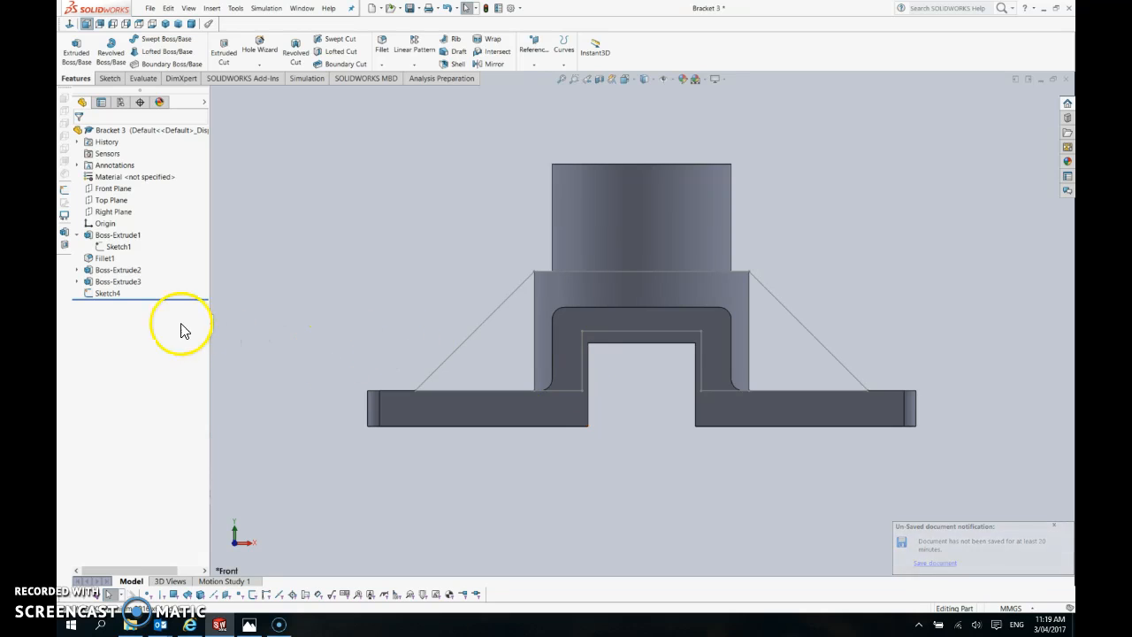
Extrude Sketch4 as merged ribs, Blind 3 mm in Direction 1 and 3 mm in Direction 2.
click(102, 293)
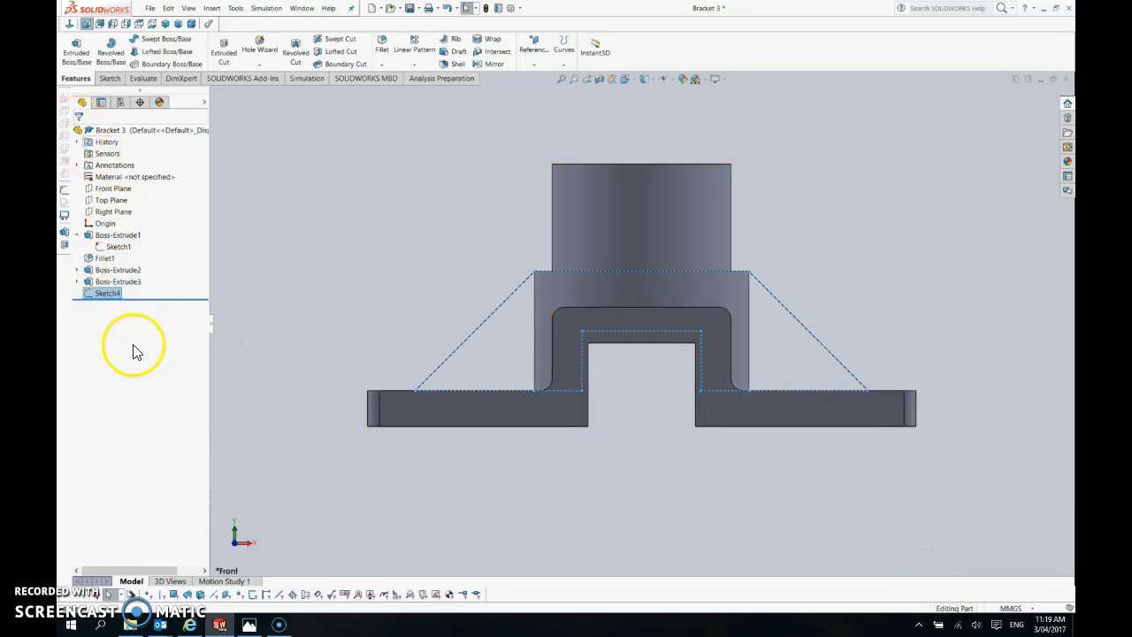
click(76, 55)
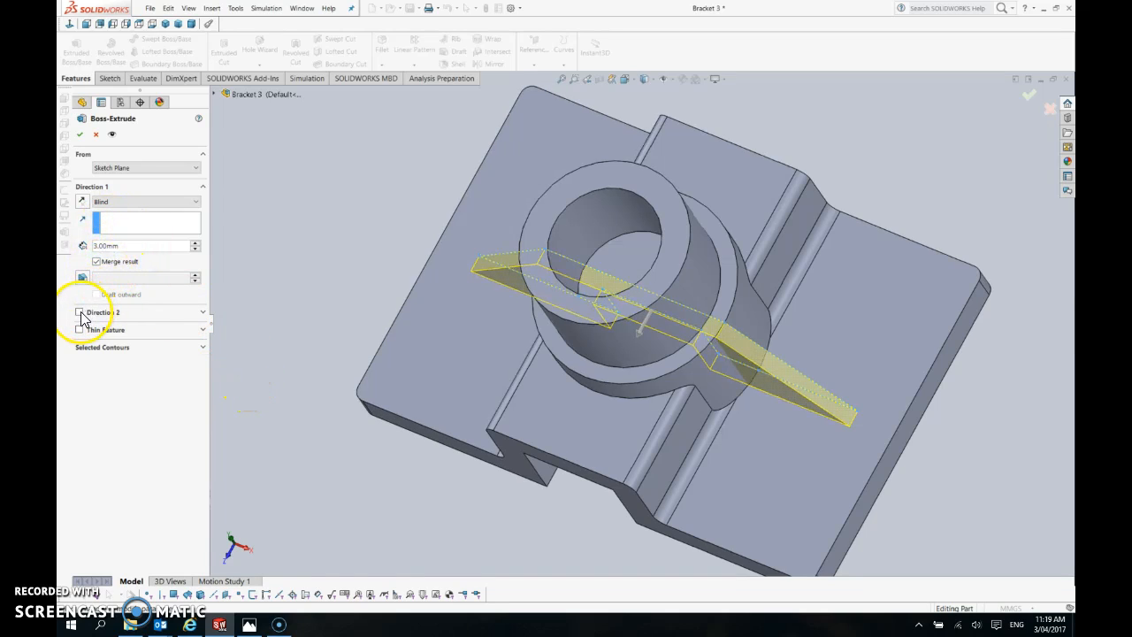
click(79, 312)
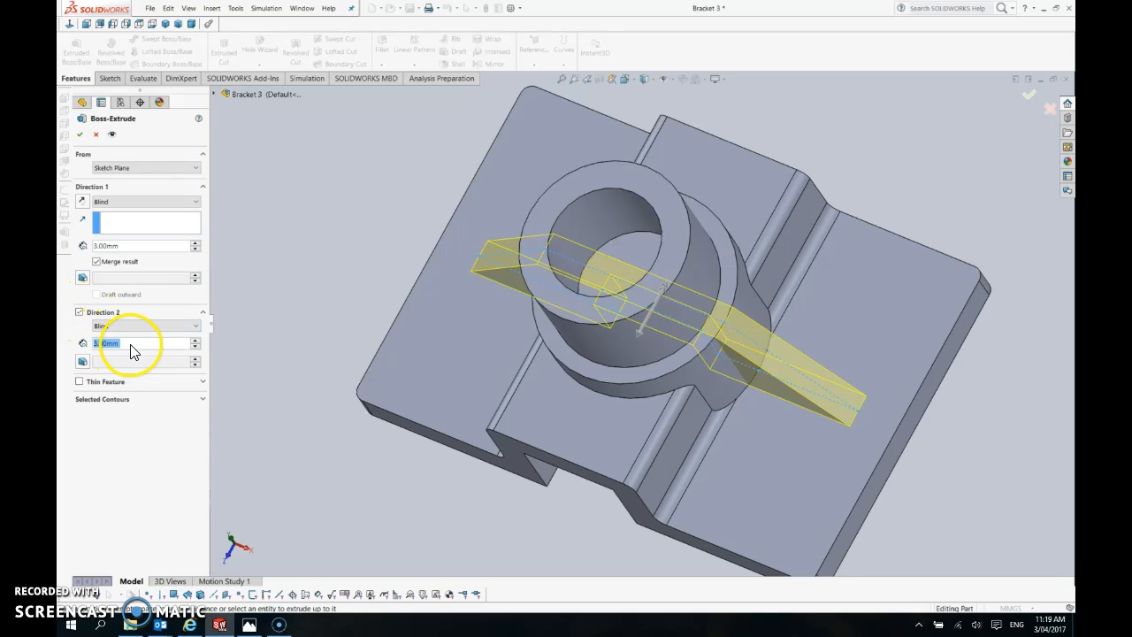
click(80, 133)
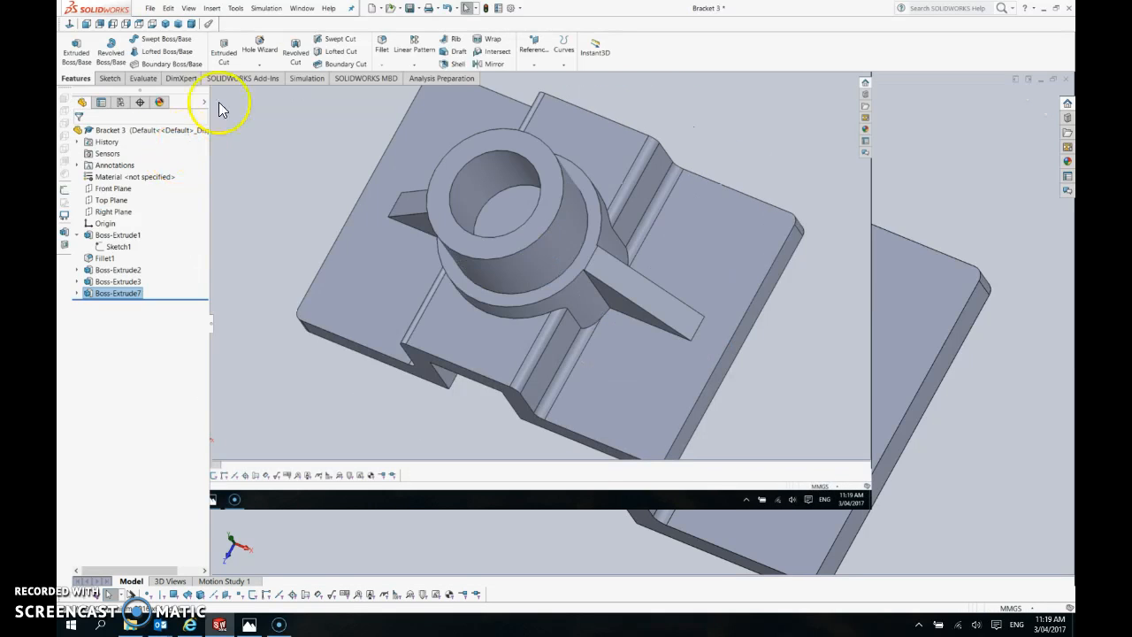
Examine from the top and at an angle how the ribs meet the cylindrical boss.
click(139, 24)
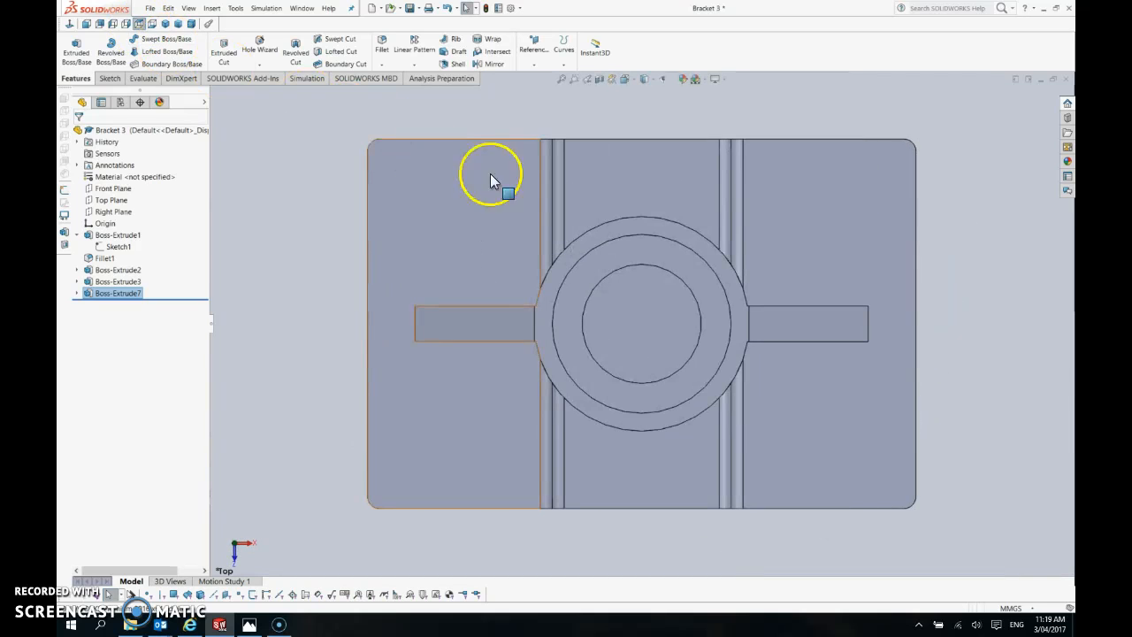
scroll(734, 327, up, 5)
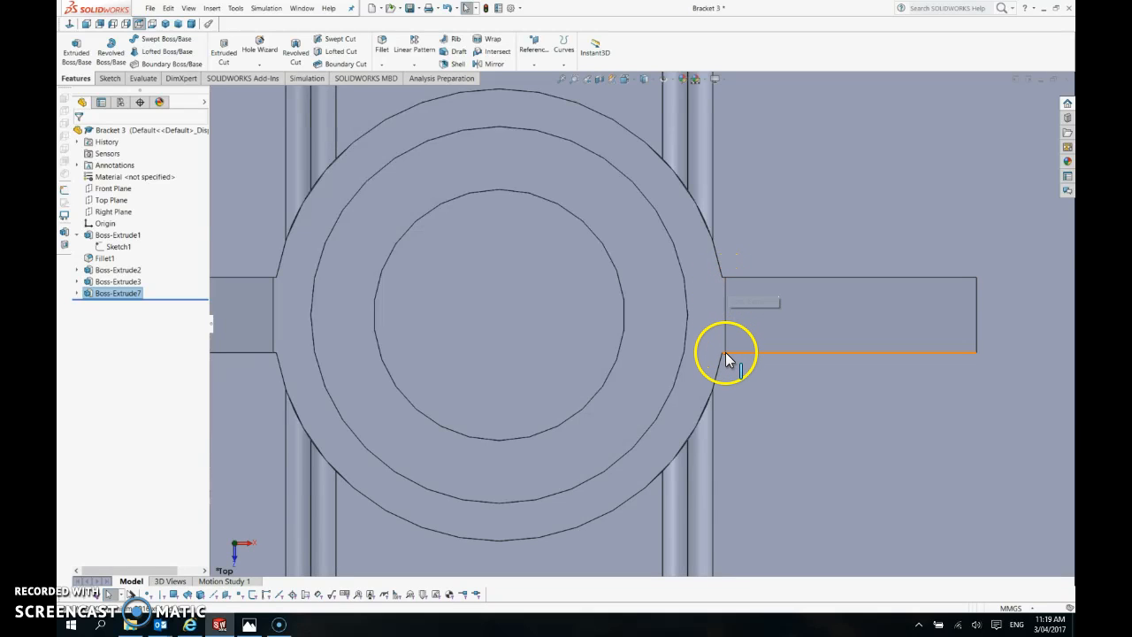
click(724, 299)
click(728, 305)
mouse_move(727, 322)
middle_down()
mouse_move(722, 222)
mouse_move(717, 298)
mouse_move(733, 304)
middle_up()
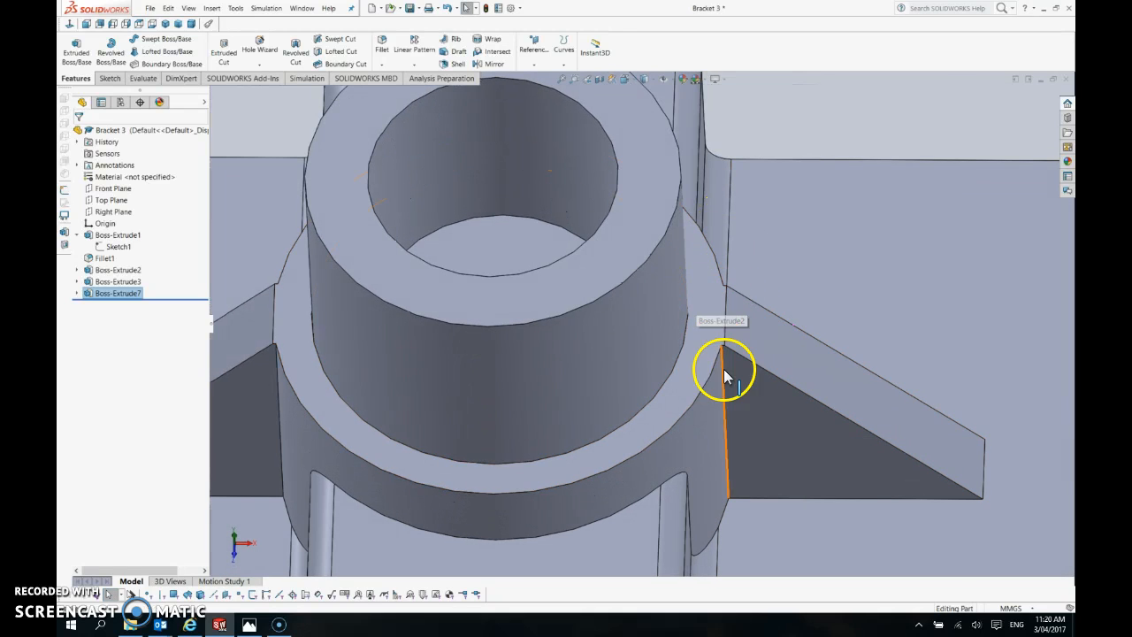
scroll(728, 378, down, 5)
middle_drag(726, 379, 692, 497)
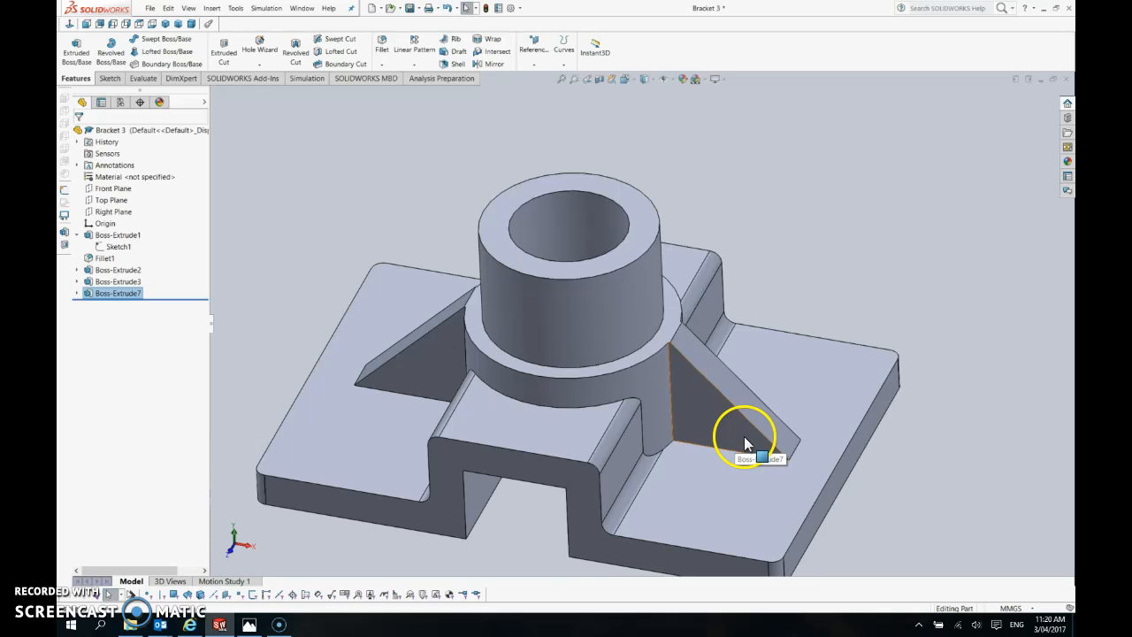
middle_drag(649, 331, 651, 399)
scroll(650, 395, down, 1)
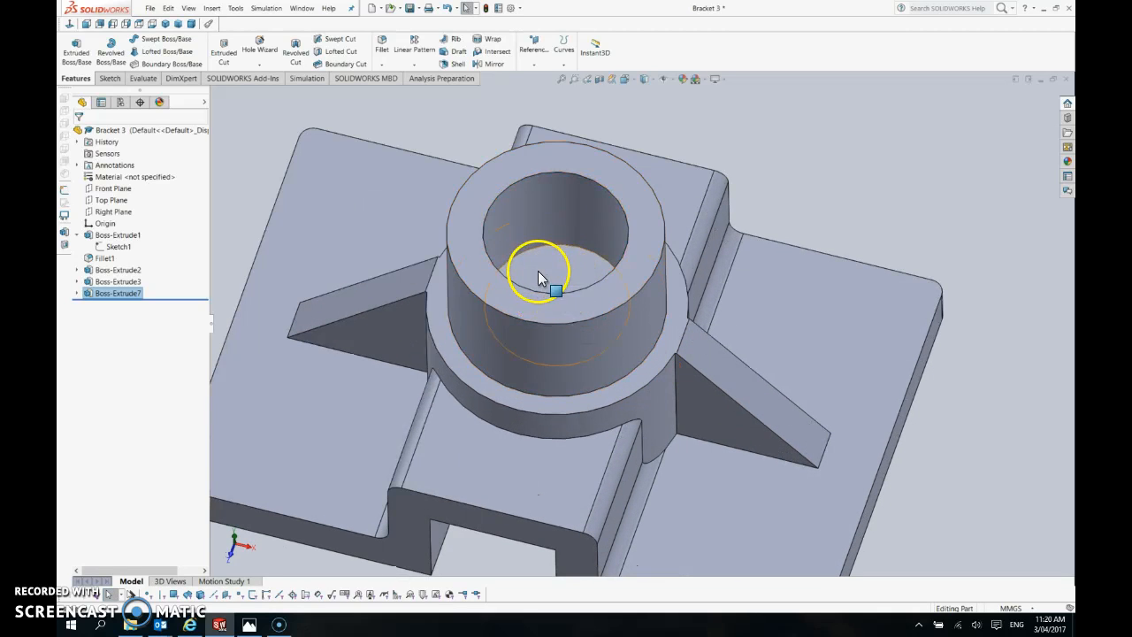
Check the dimensioned bracket drawing in Photos, and open a sketch on the left base flange's upper face in SOLIDWORKS.
click(249, 624)
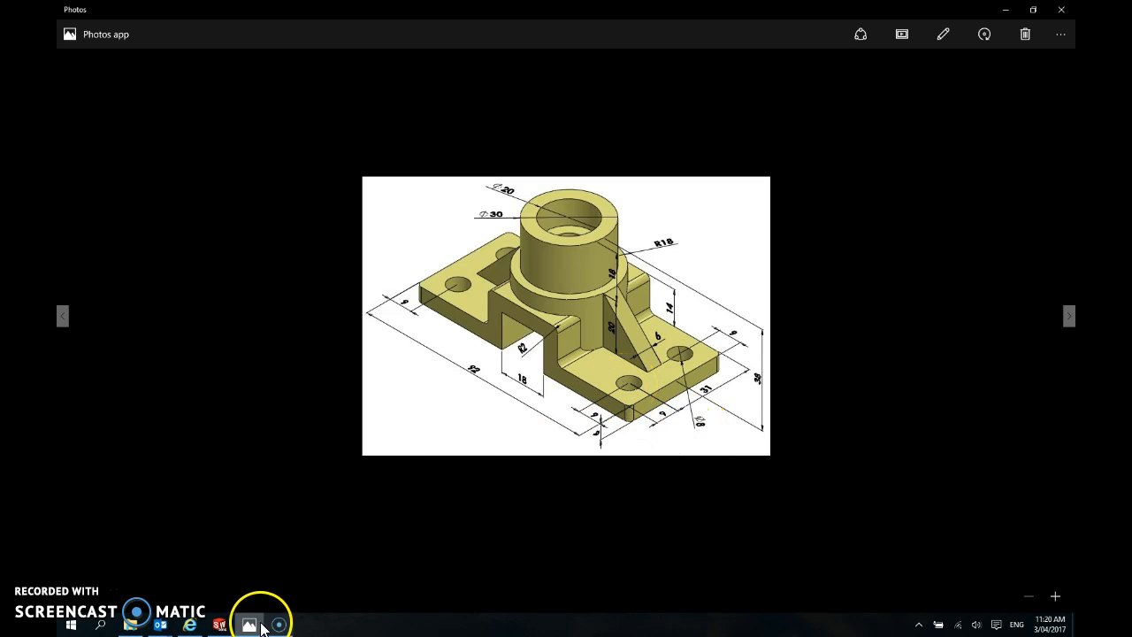
click(220, 625)
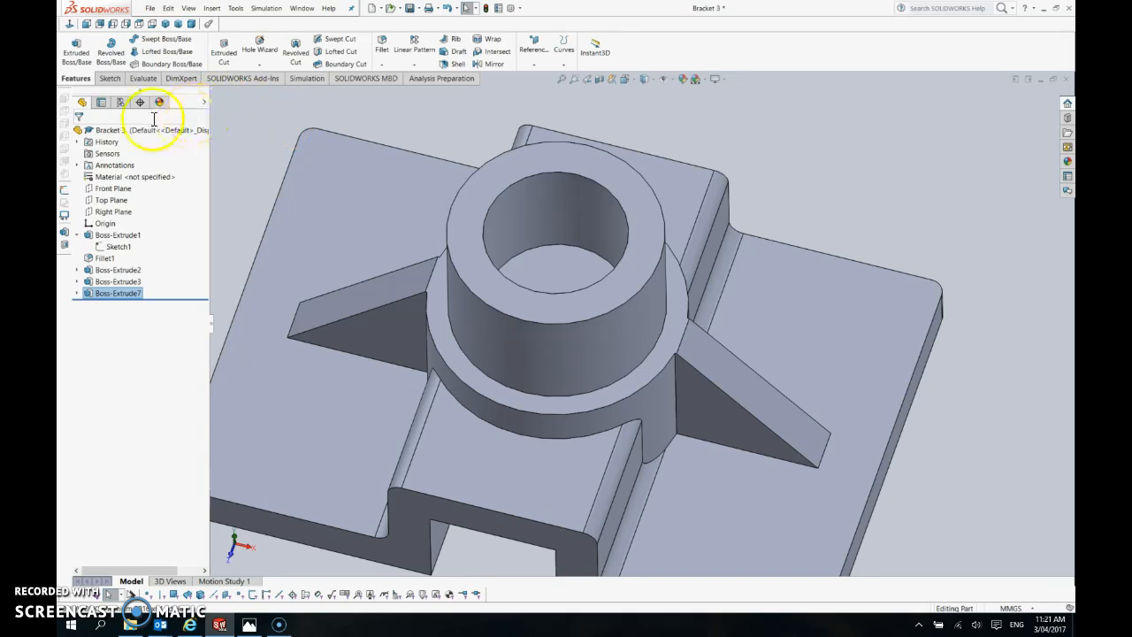
click(112, 81)
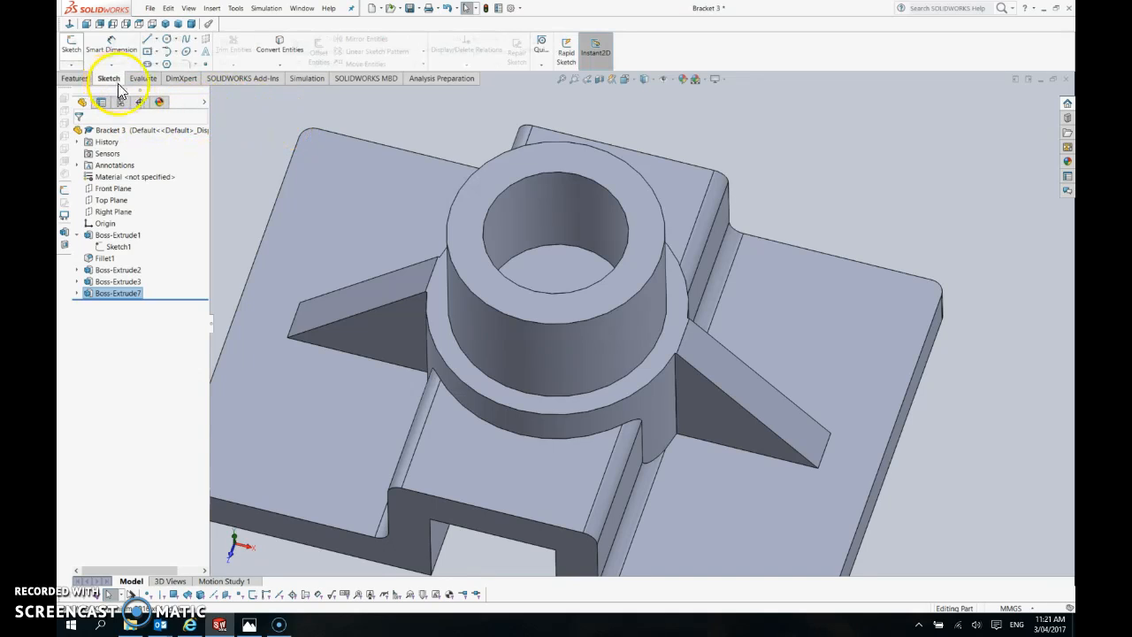
click(342, 164)
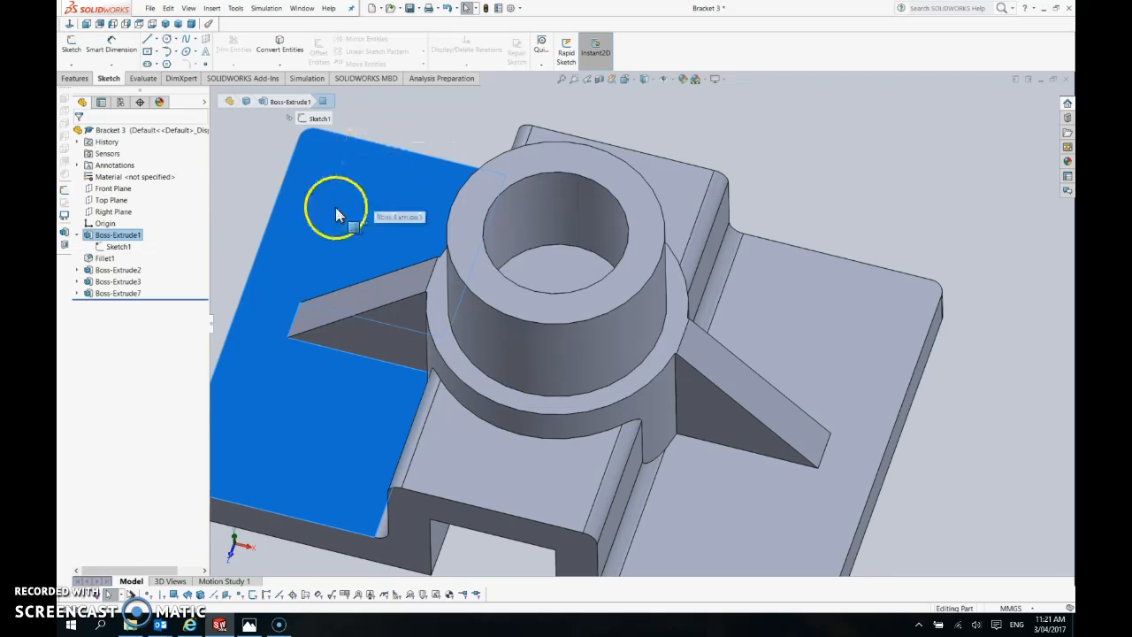
click(75, 42)
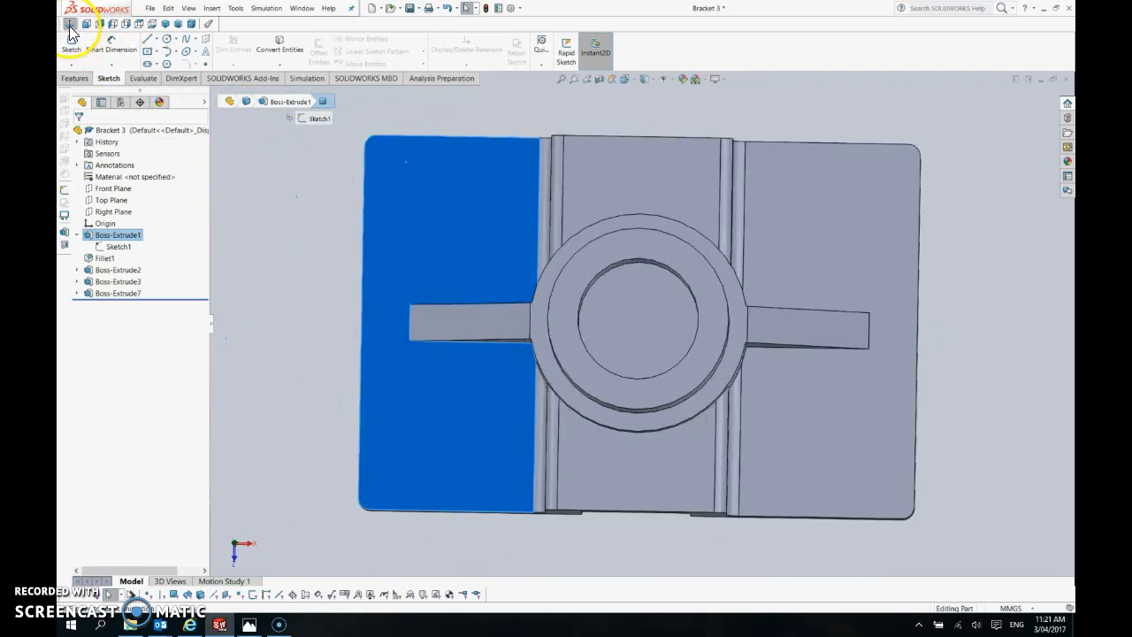
Draw four circles near the base's corners, with radii of about 4.4 mm upper left, 4.9 mm lower left, 6 mm lower right and 3 mm upper right.
click(167, 43)
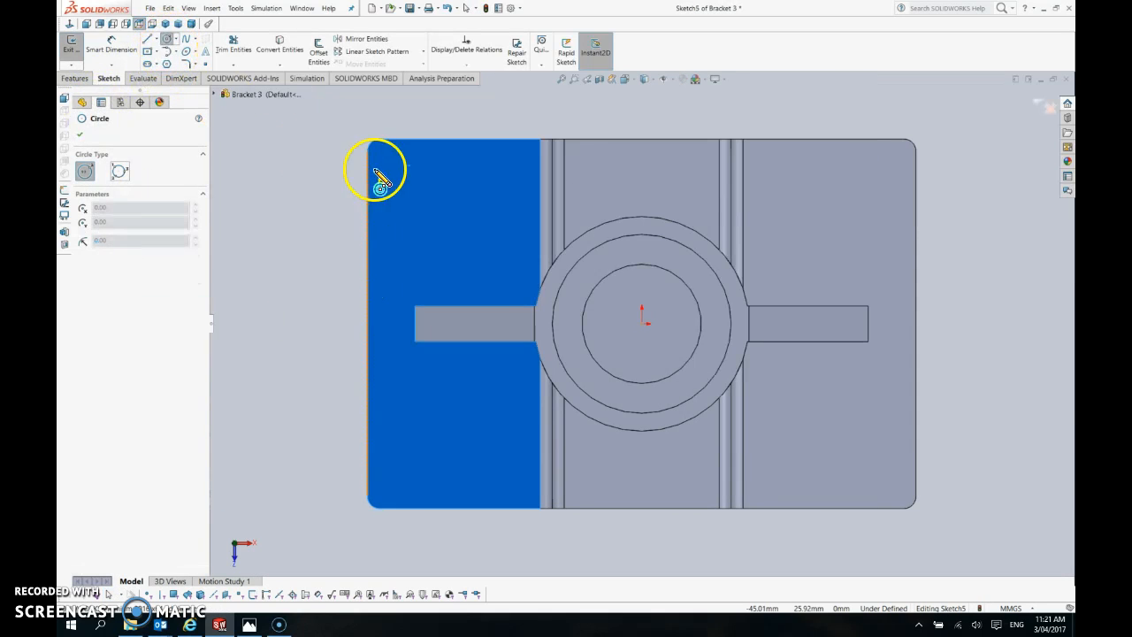
click(437, 193)
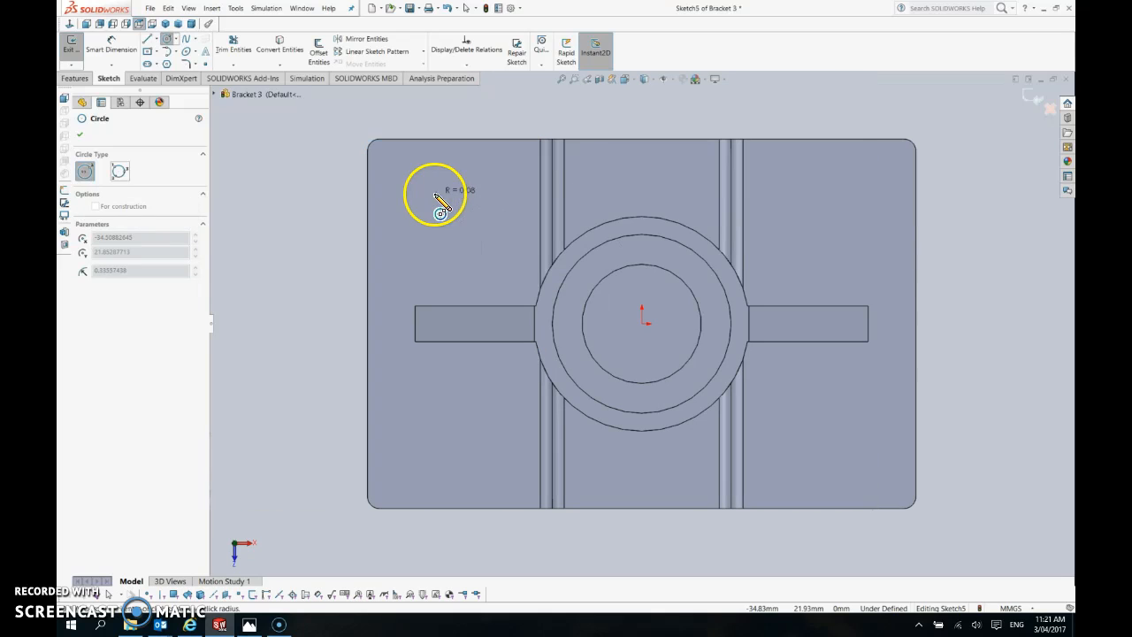
click(421, 196)
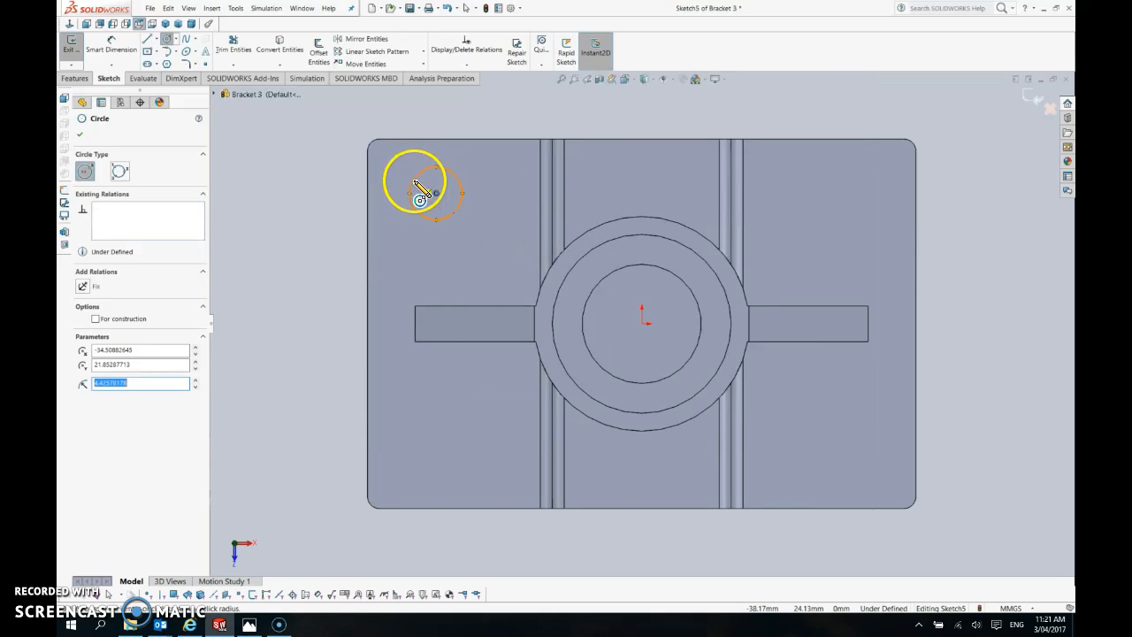
click(441, 445)
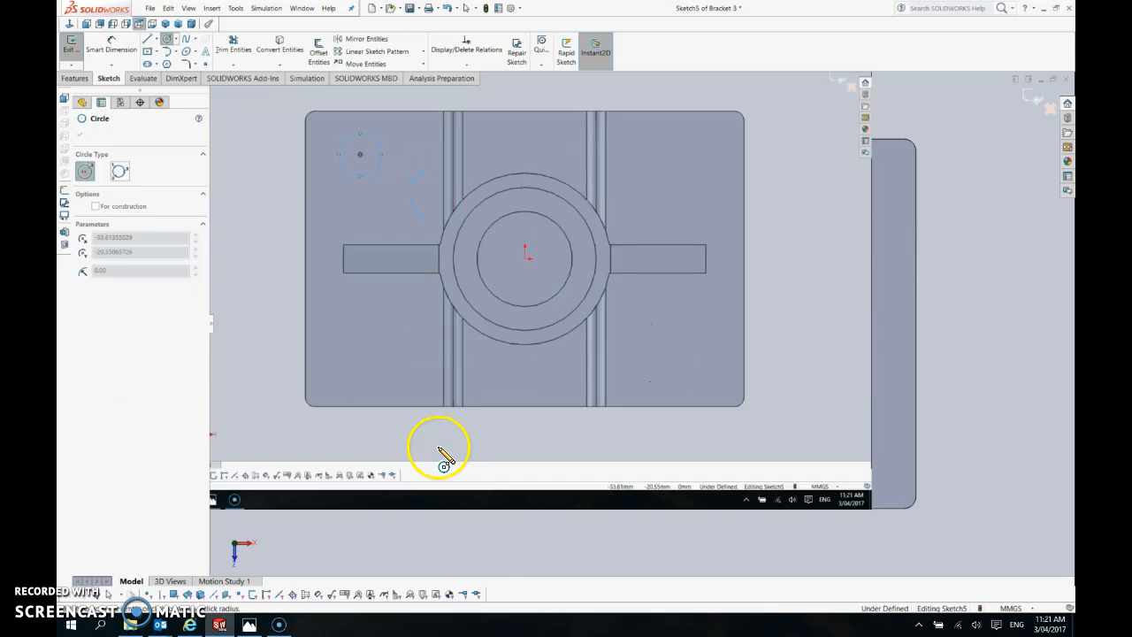
click(473, 431)
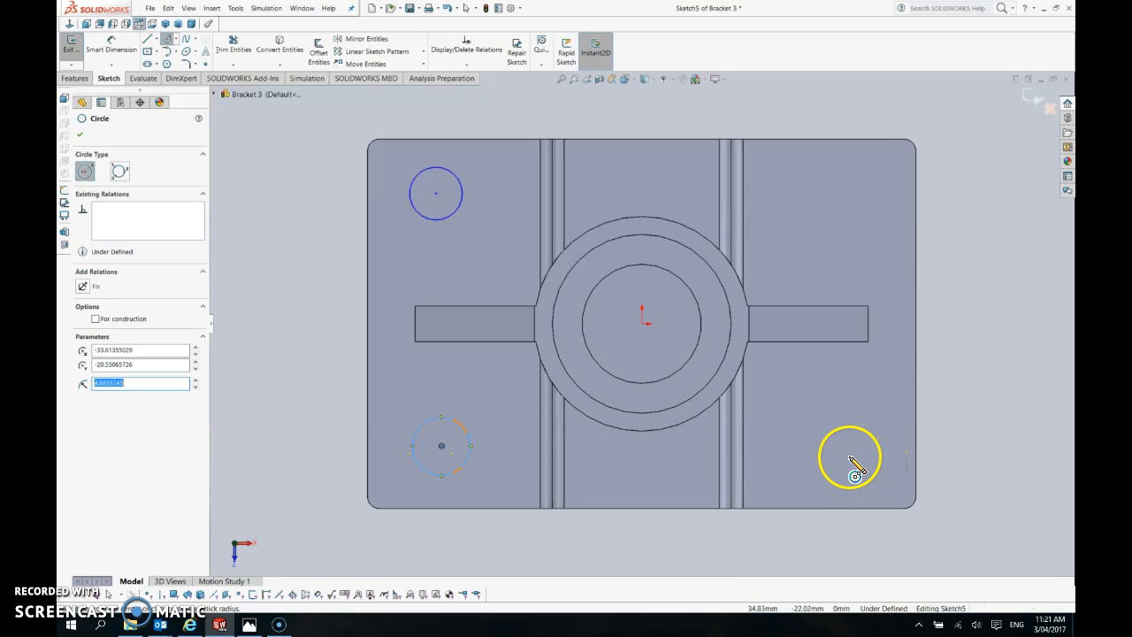
click(848, 449)
click(815, 434)
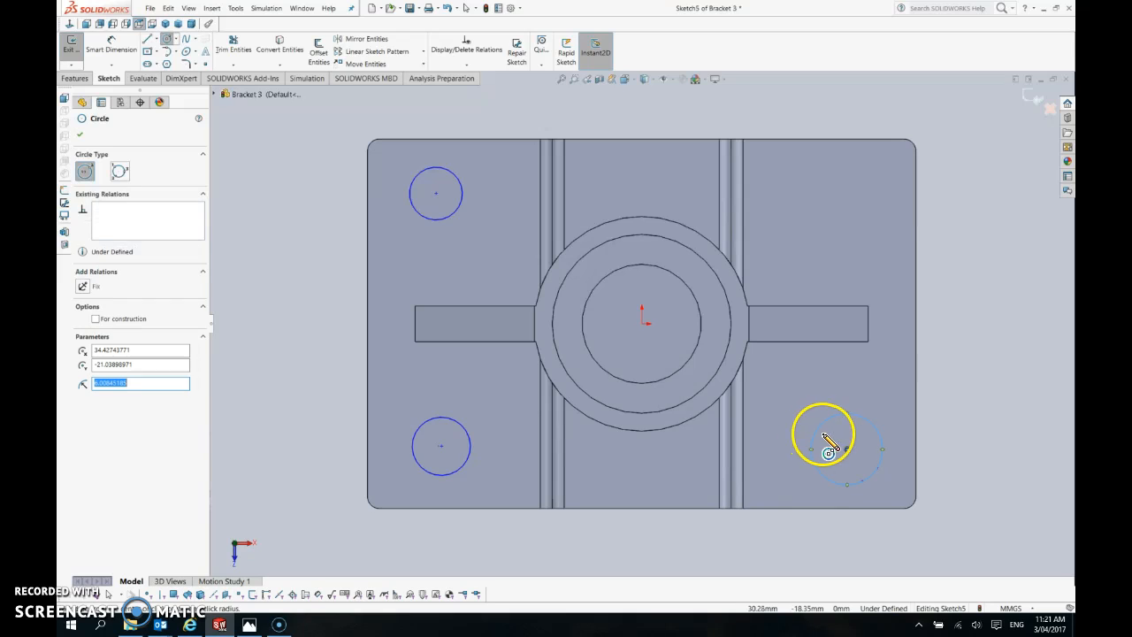
click(841, 193)
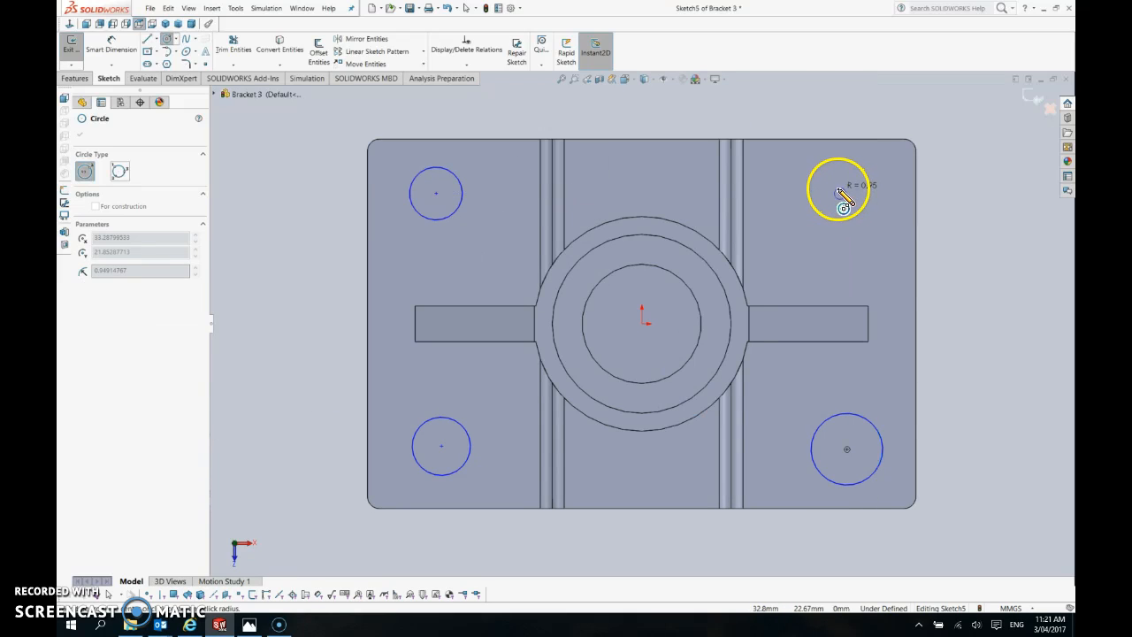
click(824, 186)
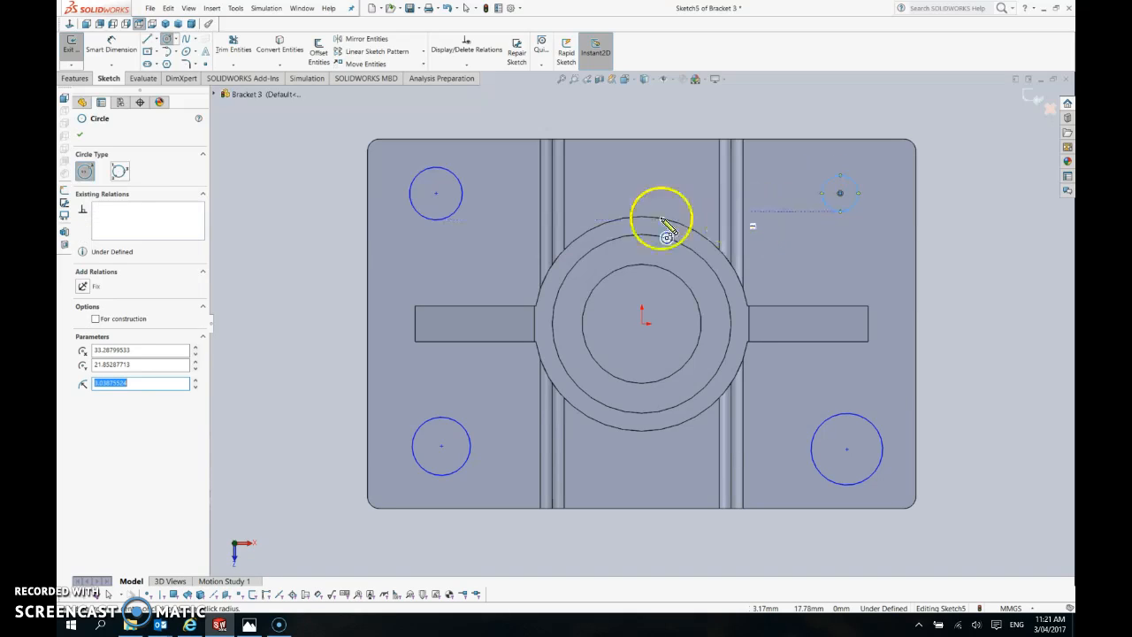
click(80, 136)
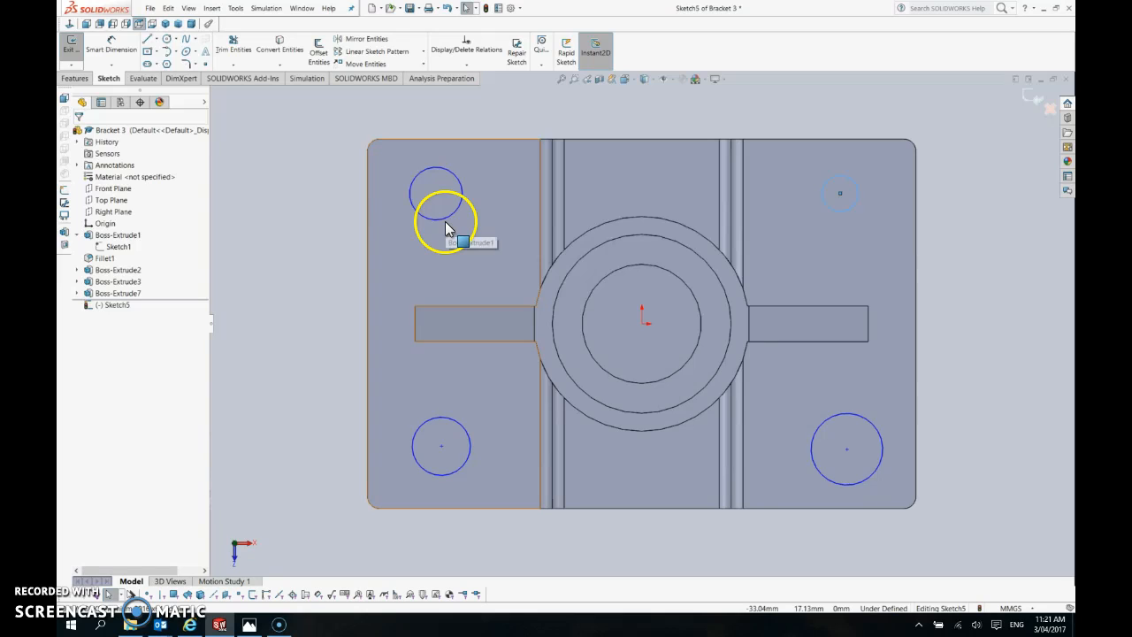
Add an Equal relation to all four corner circles.
ctrl+click(442, 220)
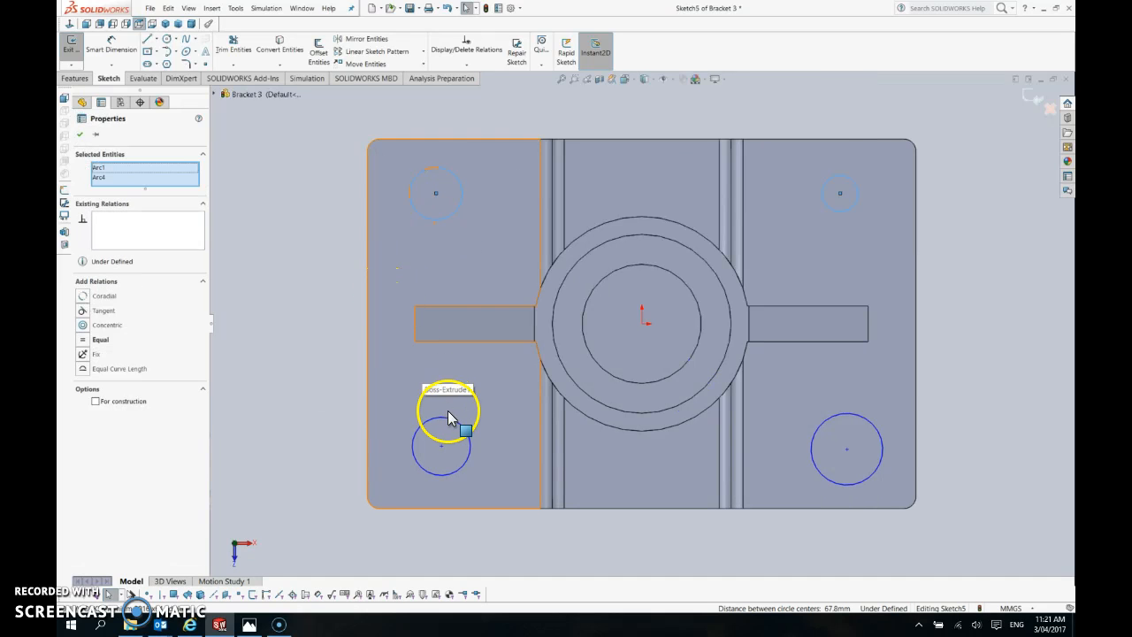
ctrl+click(448, 418)
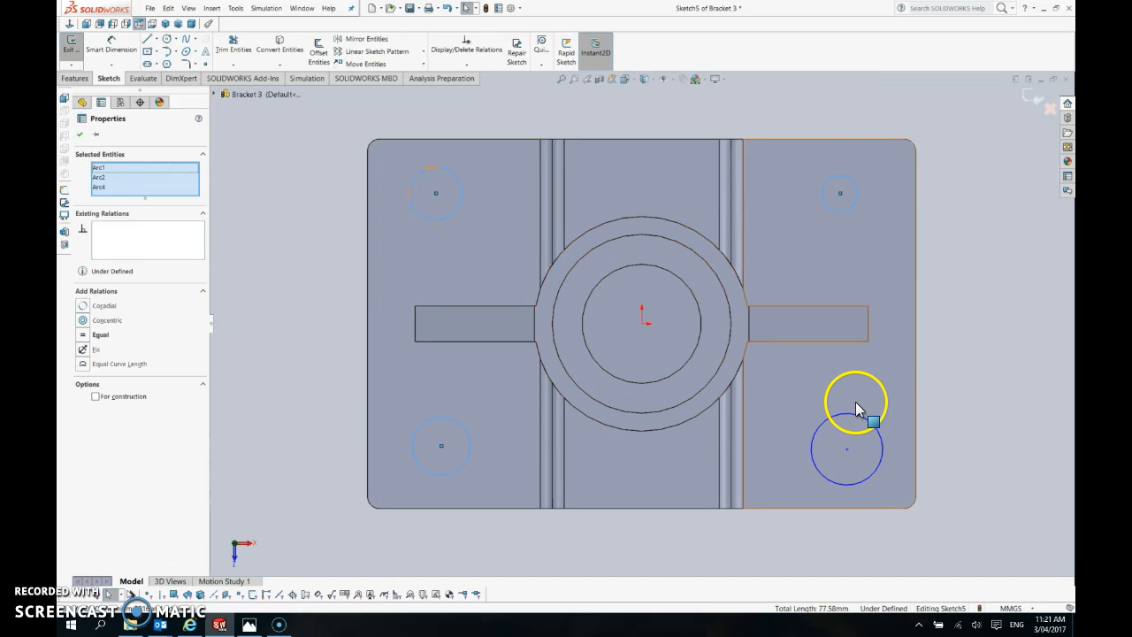
ctrl+click(855, 411)
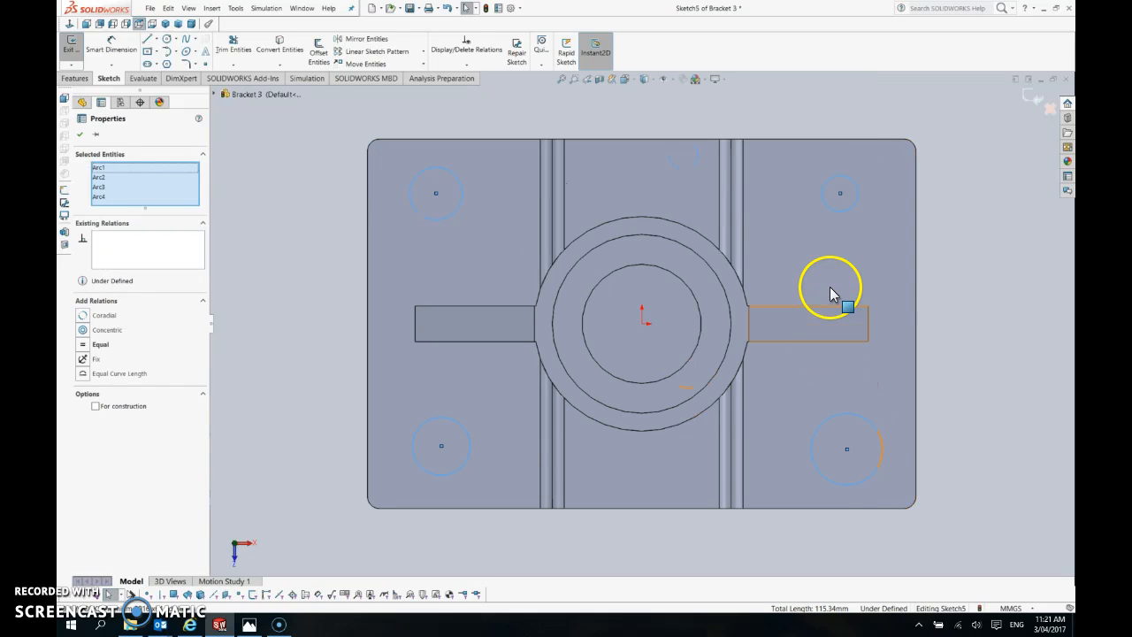
ctrl+click(848, 215)
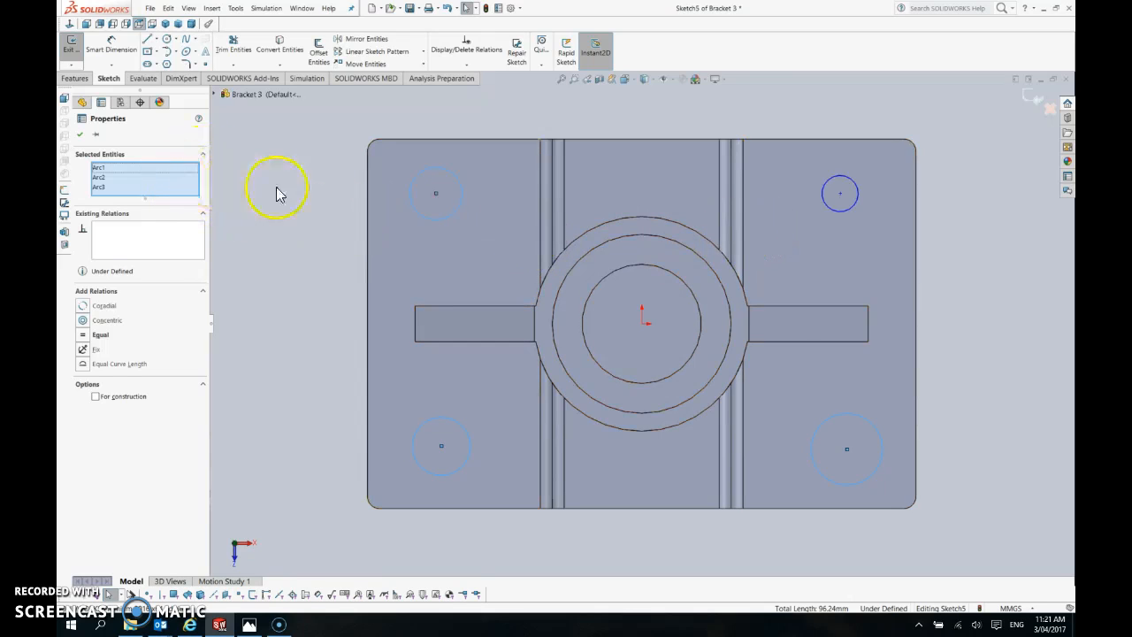
ctrl+click(842, 212)
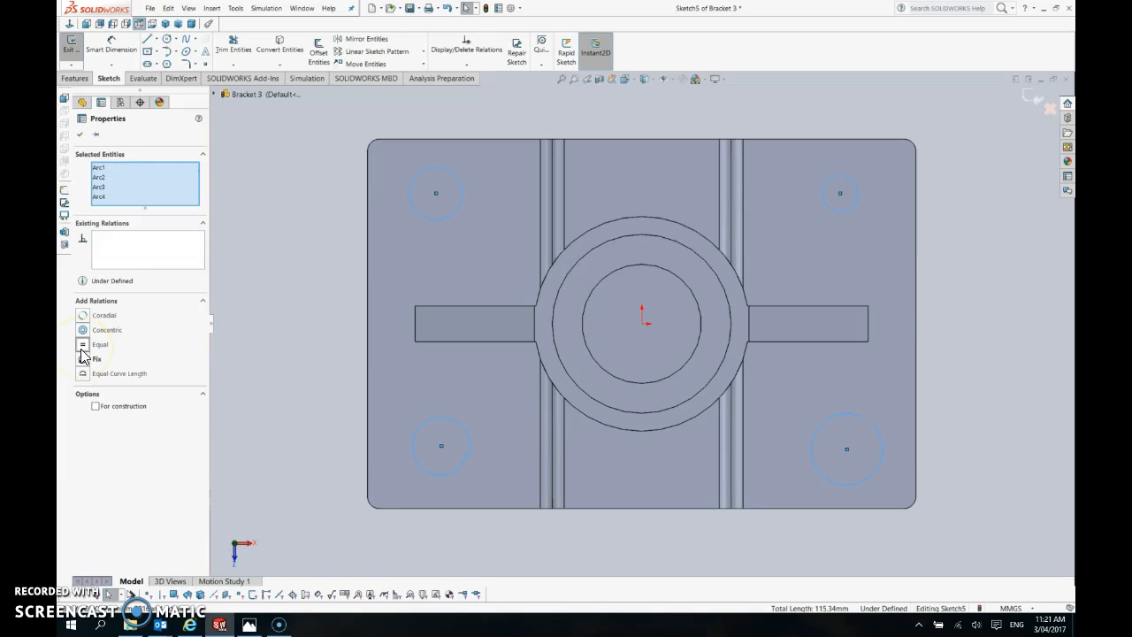
click(78, 135)
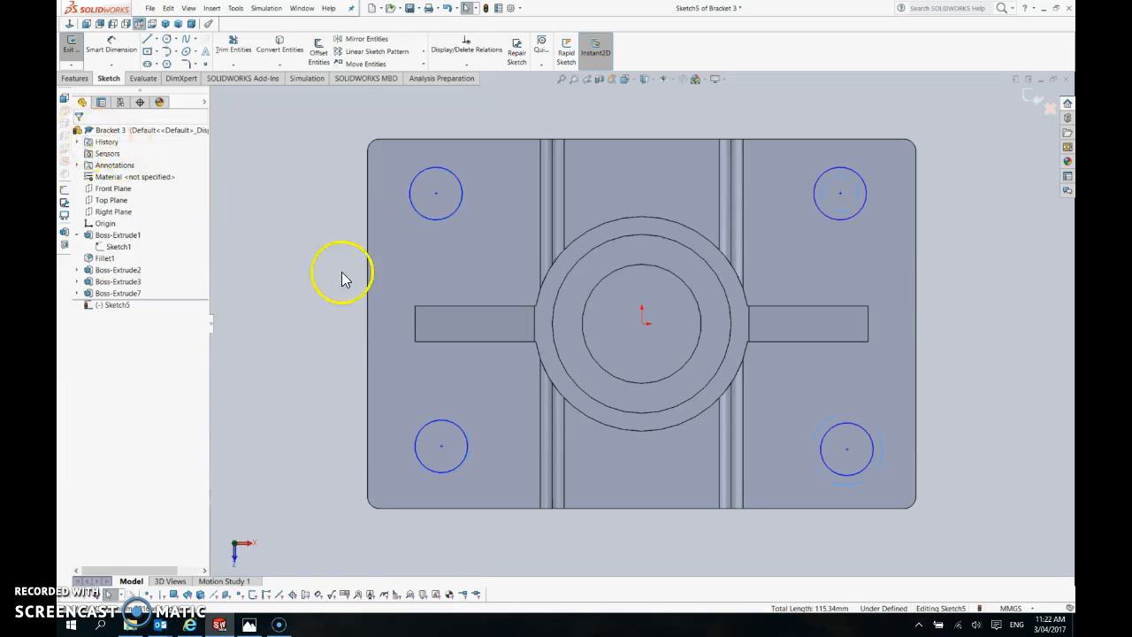
Add Vertical relations between the two left circle centres and between the two right circle centres.
click(435, 195)
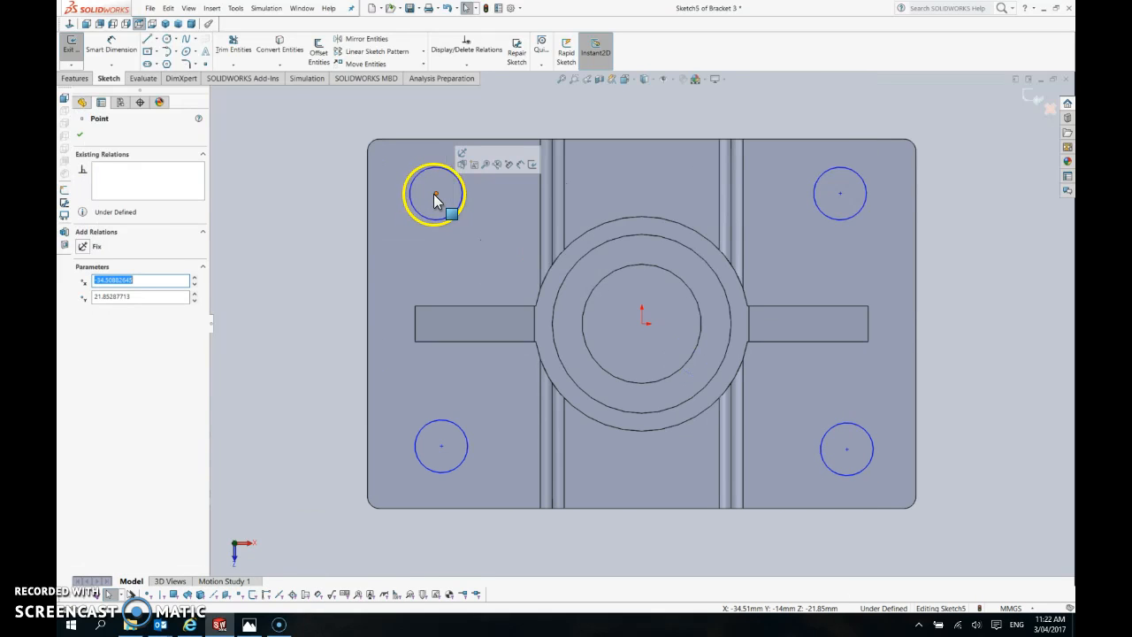
ctrl+click(441, 445)
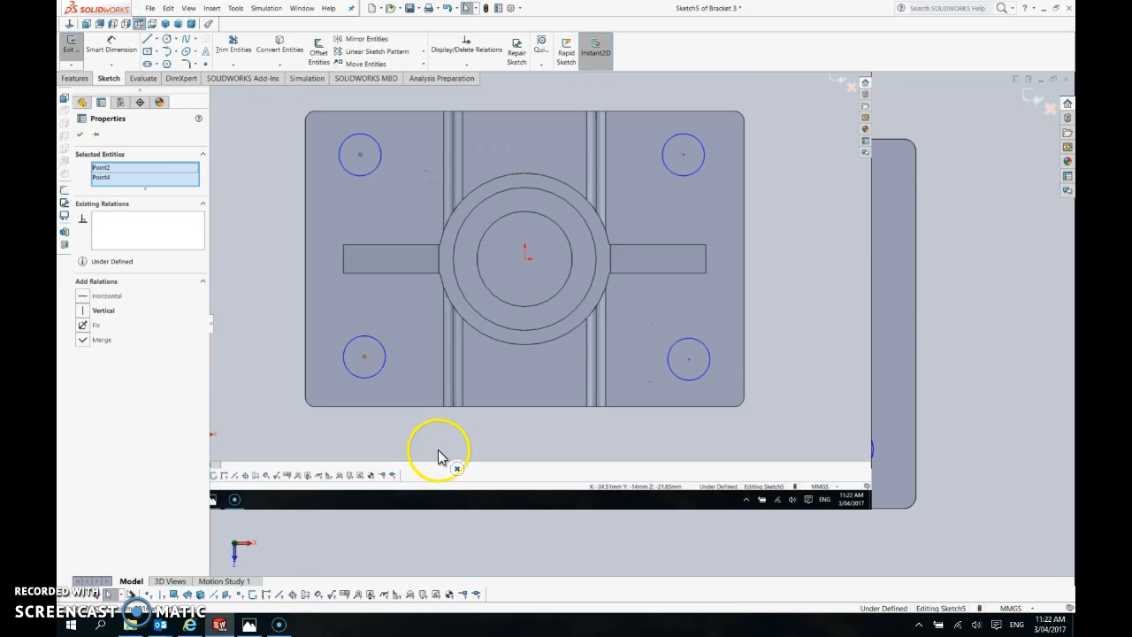
click(92, 311)
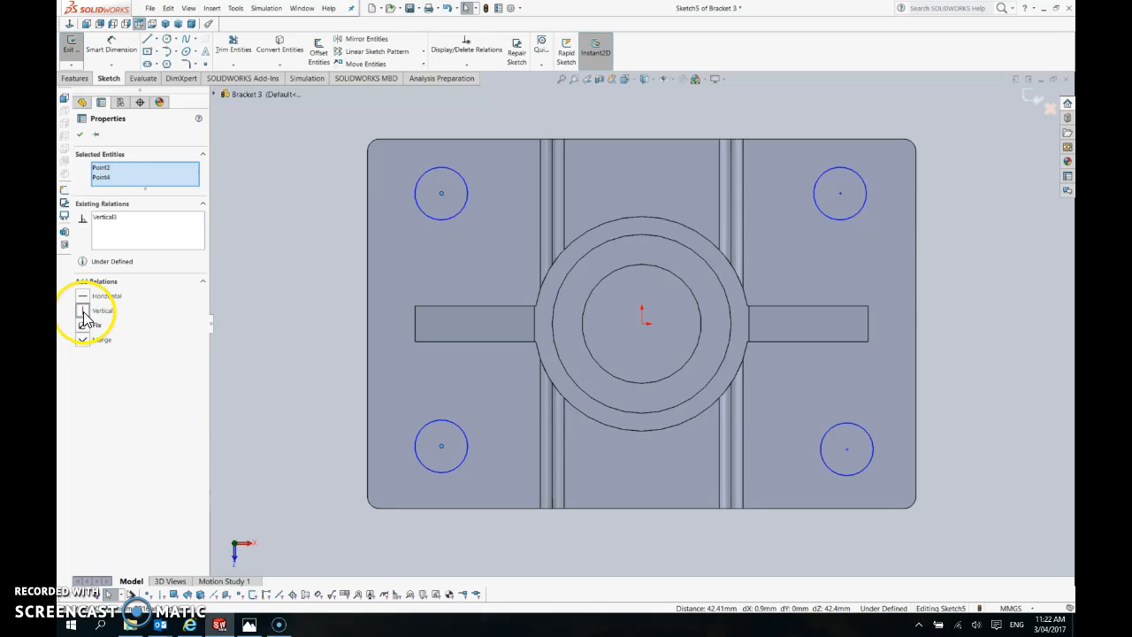
click(842, 191)
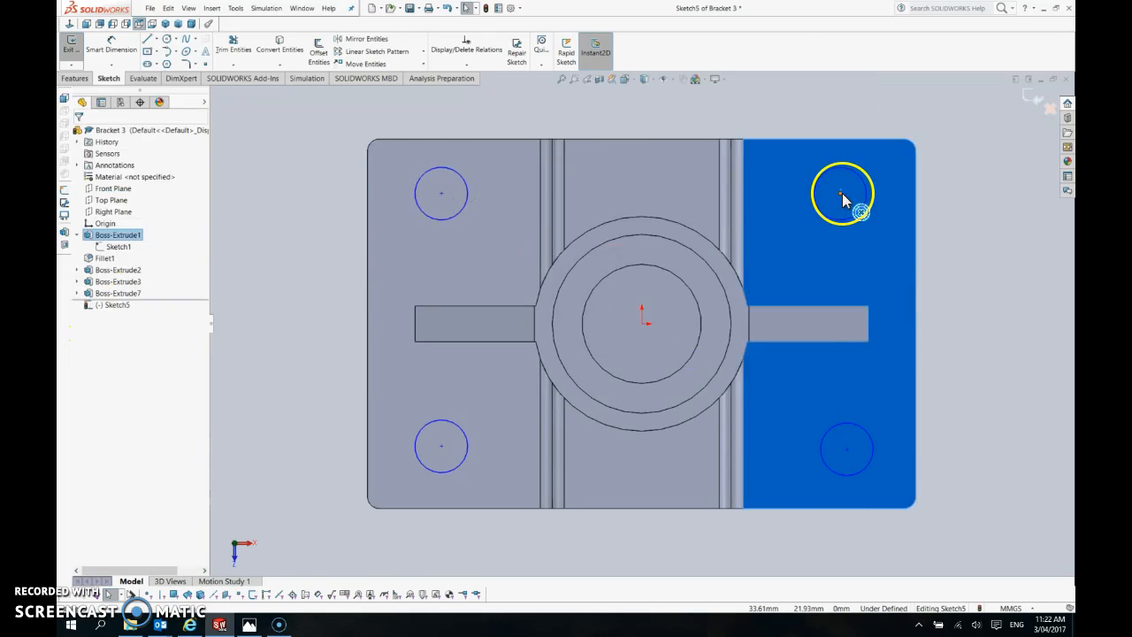
click(841, 194)
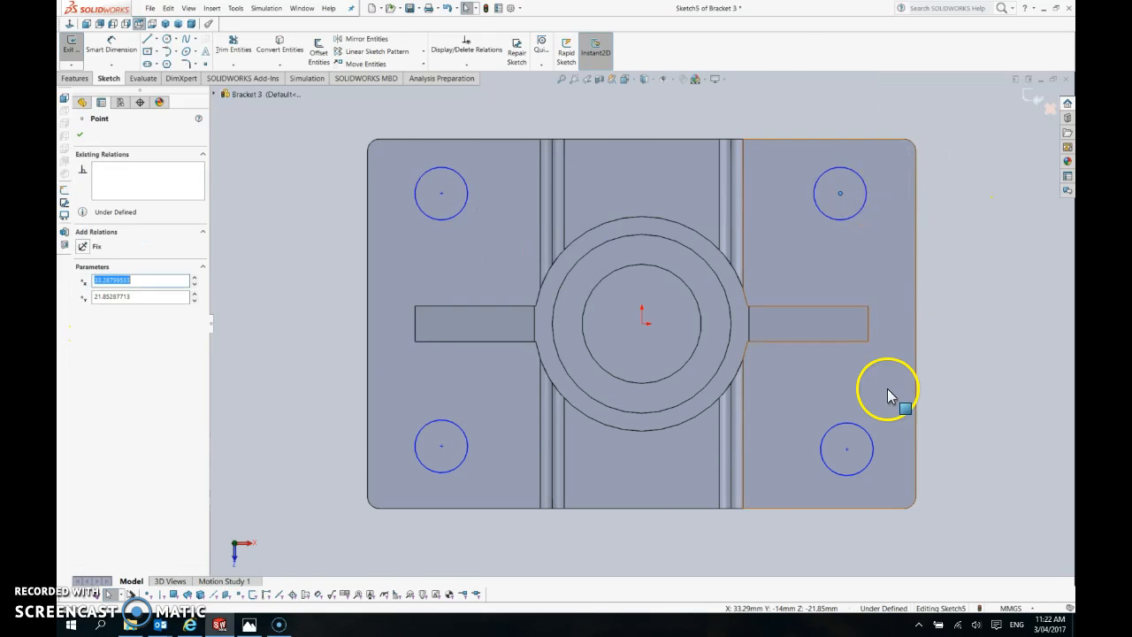
ctrl+click(848, 450)
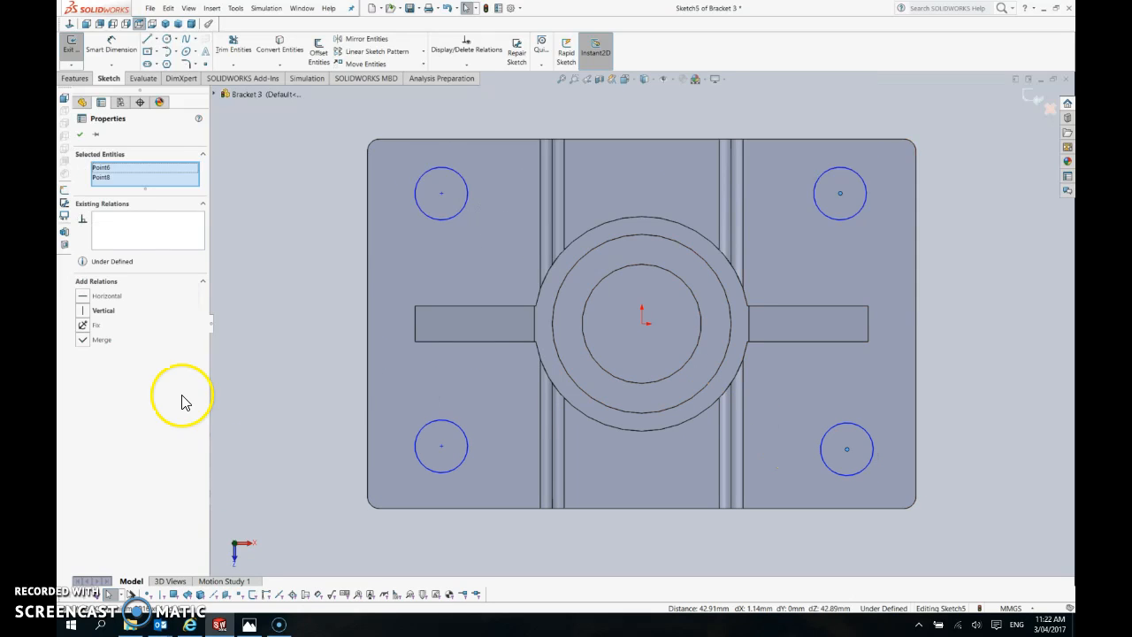
click(84, 314)
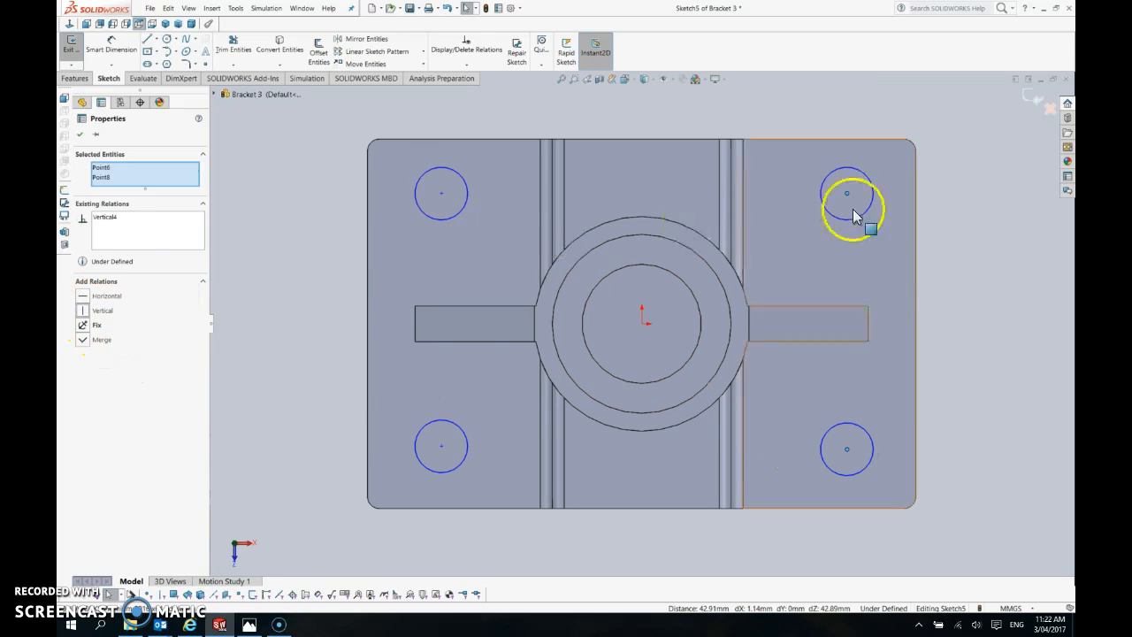
click(965, 276)
Add Horizontal relations between the two upper circle centres and between the two lower circle centres.
click(847, 192)
ctrl+click(441, 193)
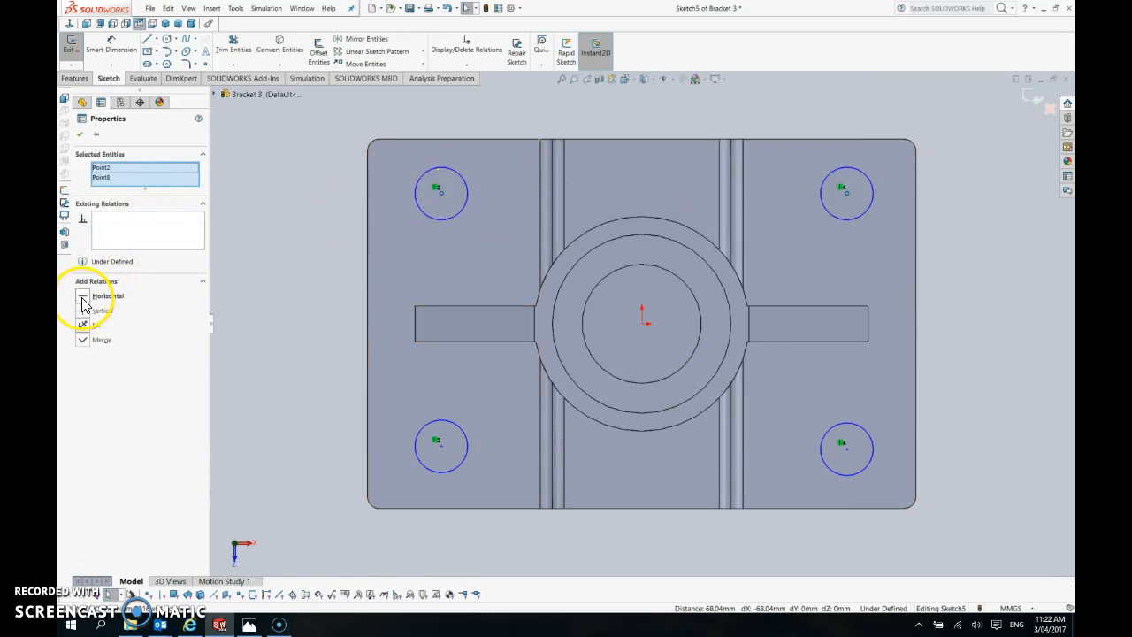
click(441, 448)
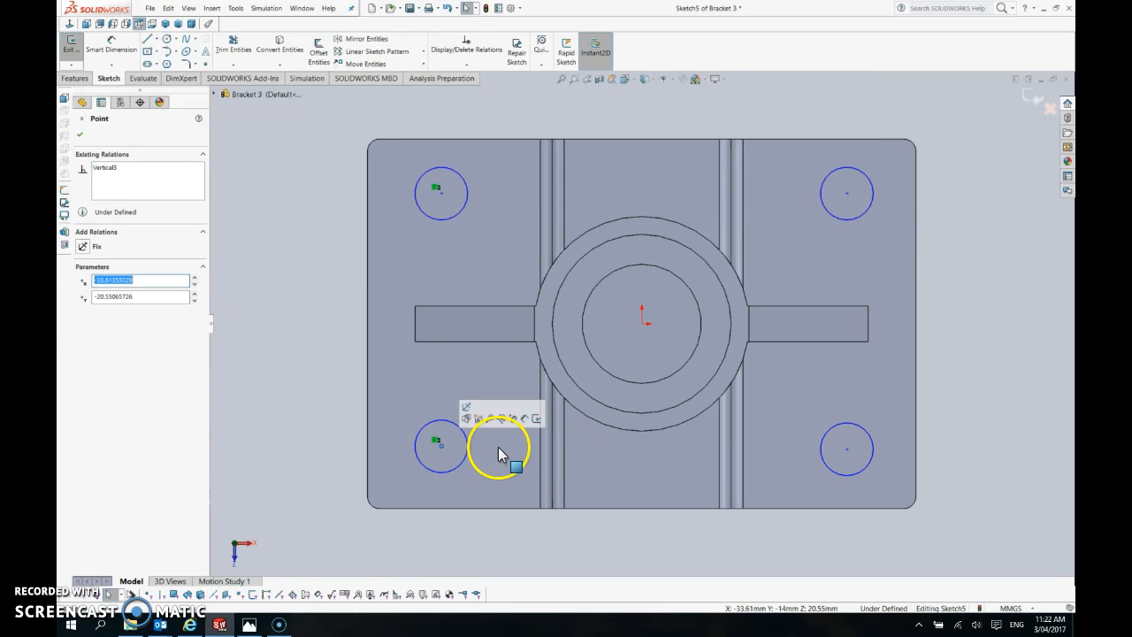
ctrl+click(846, 448)
click(82, 300)
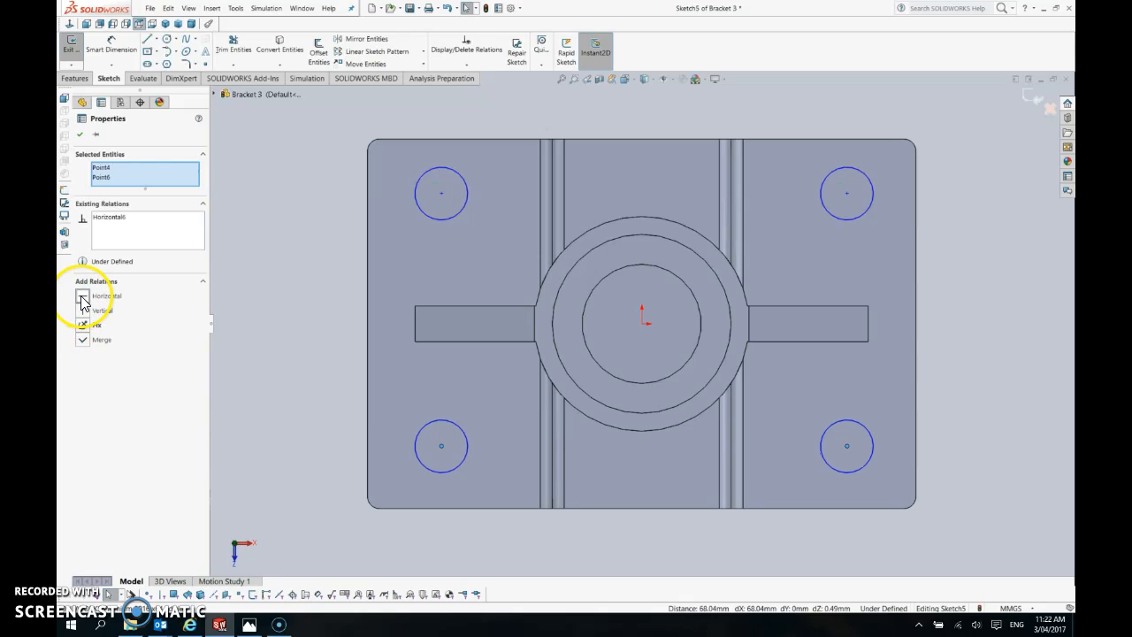
click(80, 134)
Dimension the upper-left circle's centre 9 mm from the base's left edge.
click(111, 48)
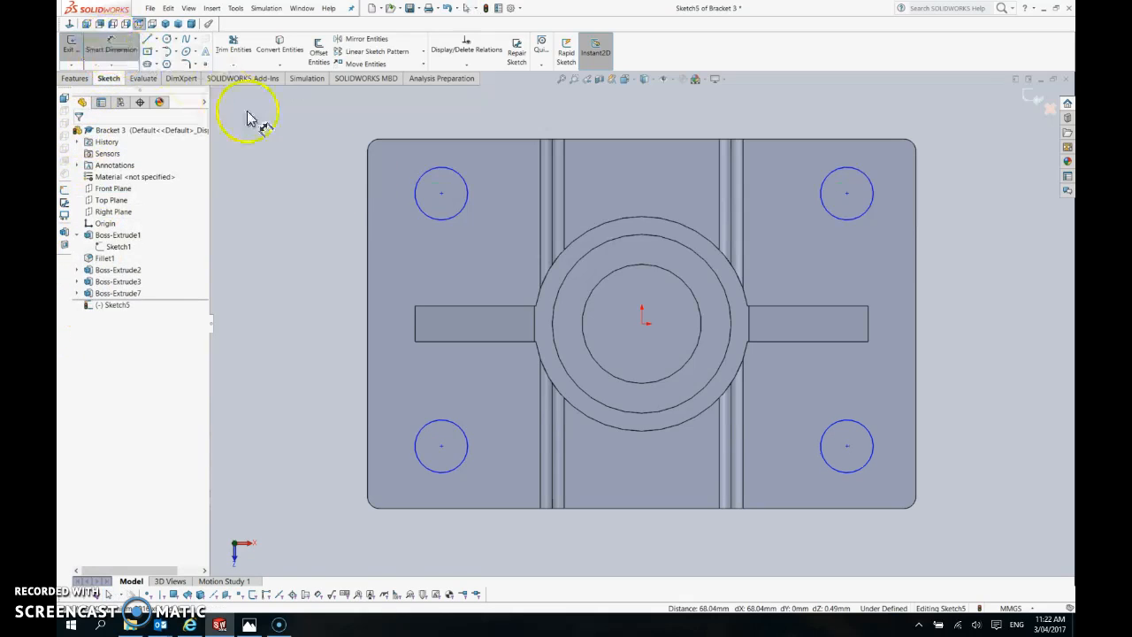
click(370, 197)
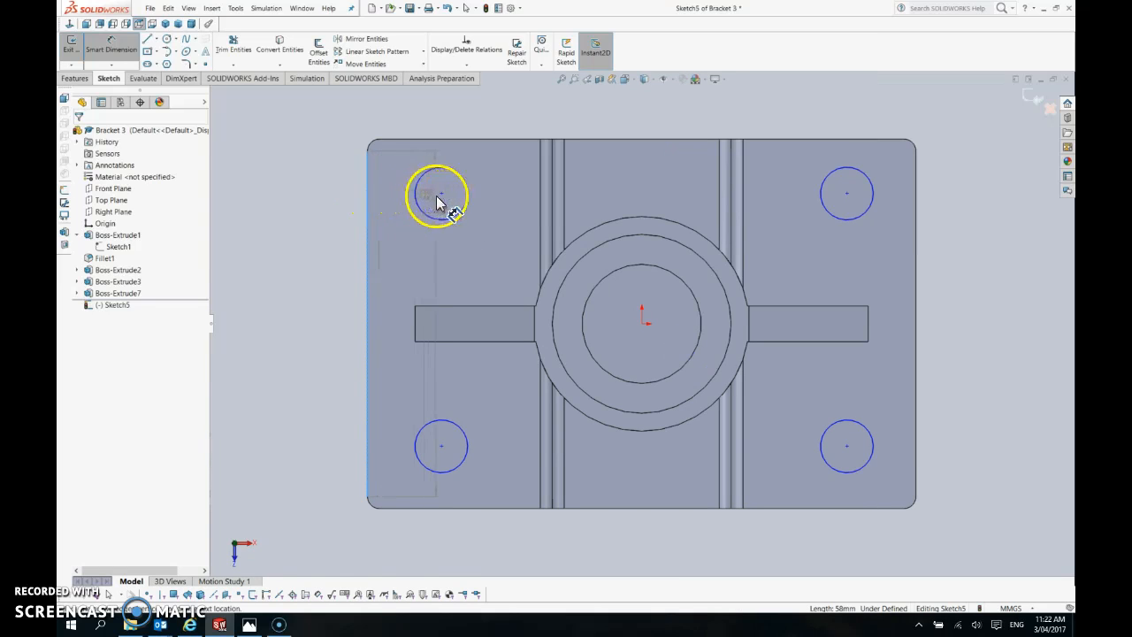
click(441, 192)
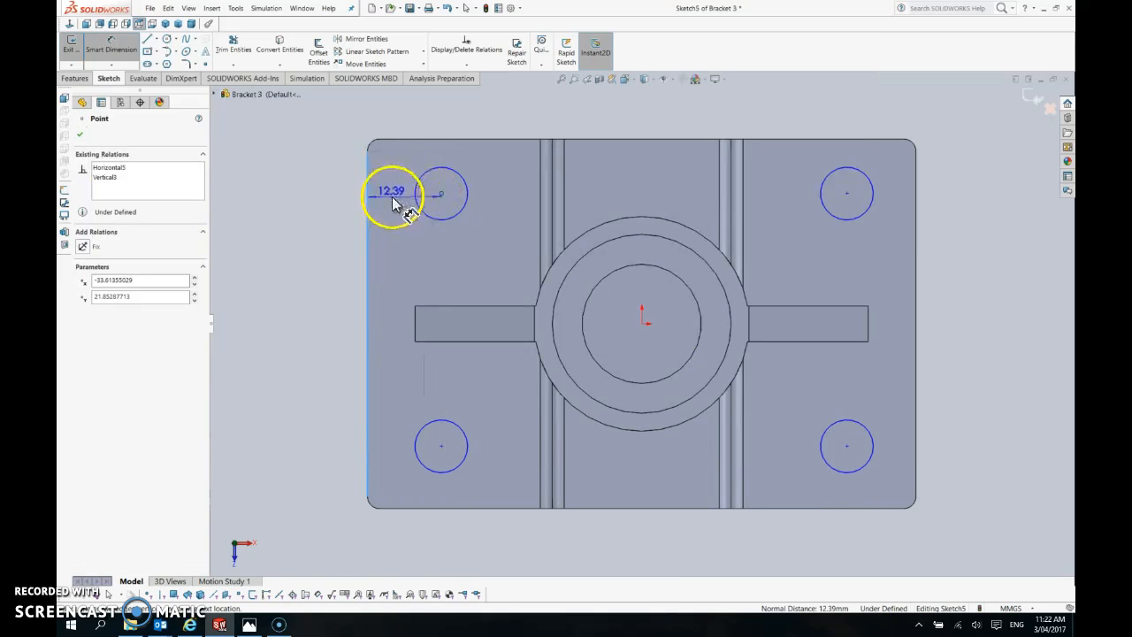
click(391, 199)
text(9)
key(Return)
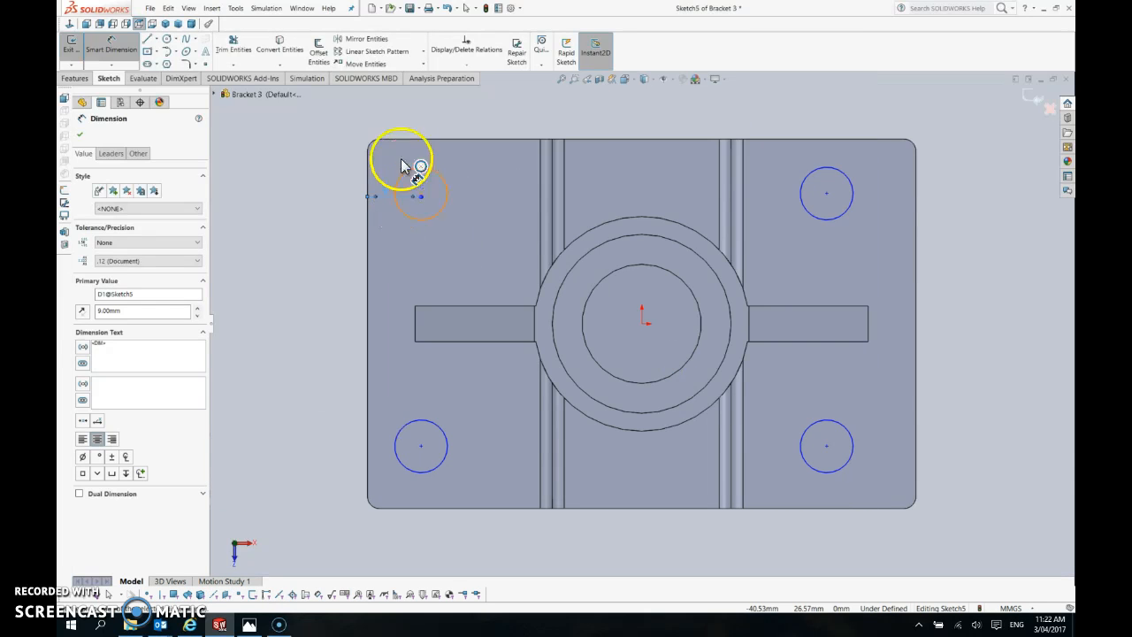
Dimension the upper-left circle's centre 9 mm from the base's upper edge.
click(422, 139)
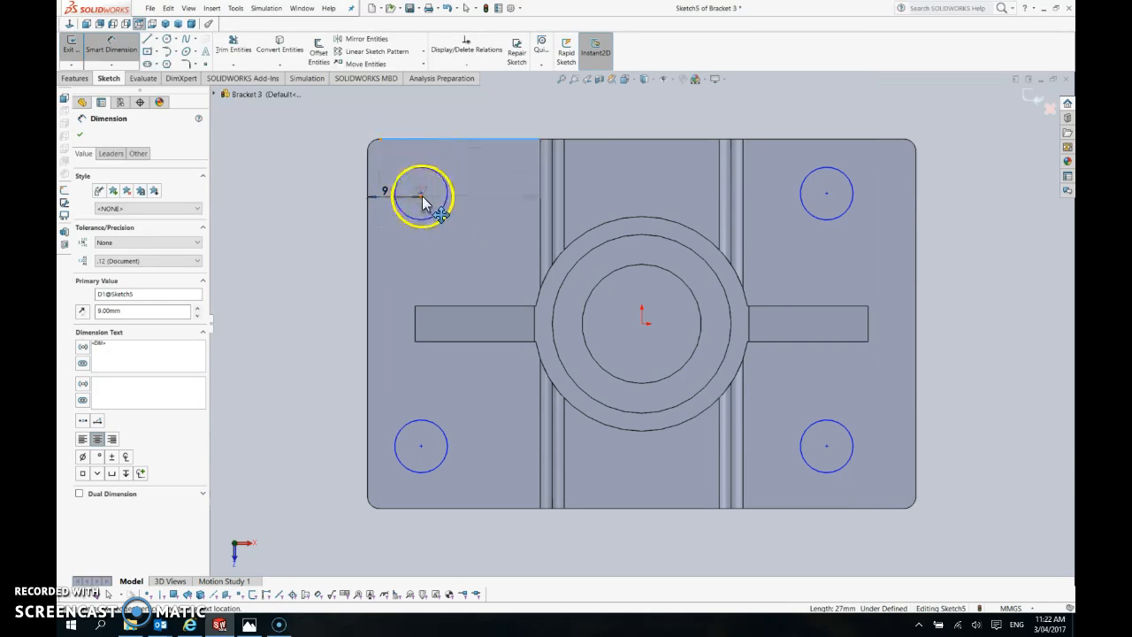
click(422, 192)
scroll(422, 194, down, 5)
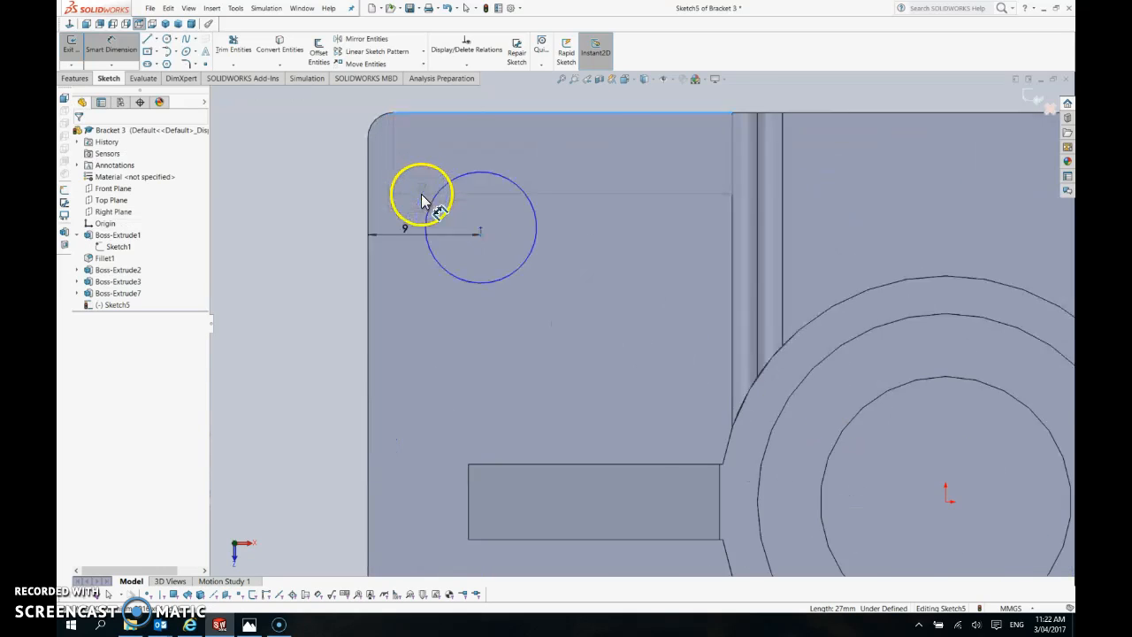
click(532, 264)
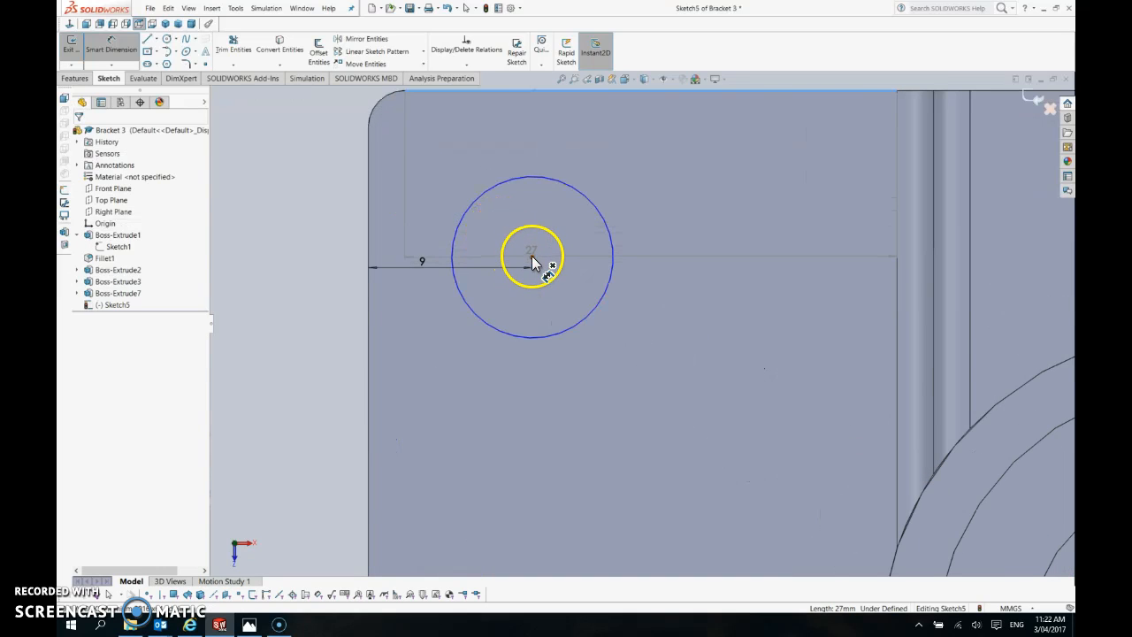
click(678, 251)
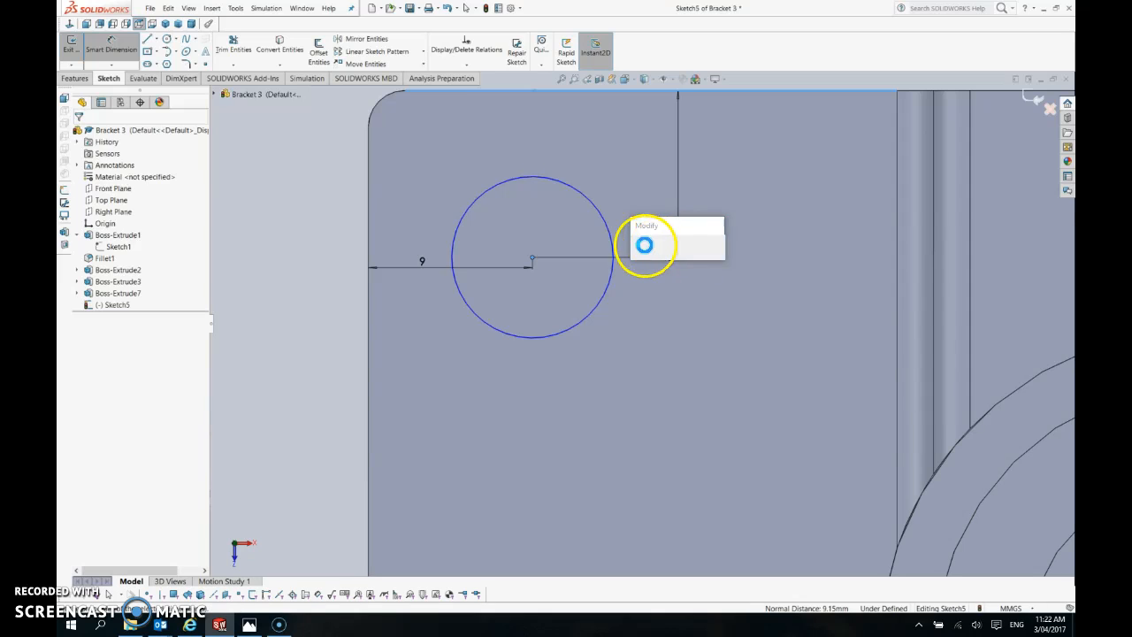
click(645, 253)
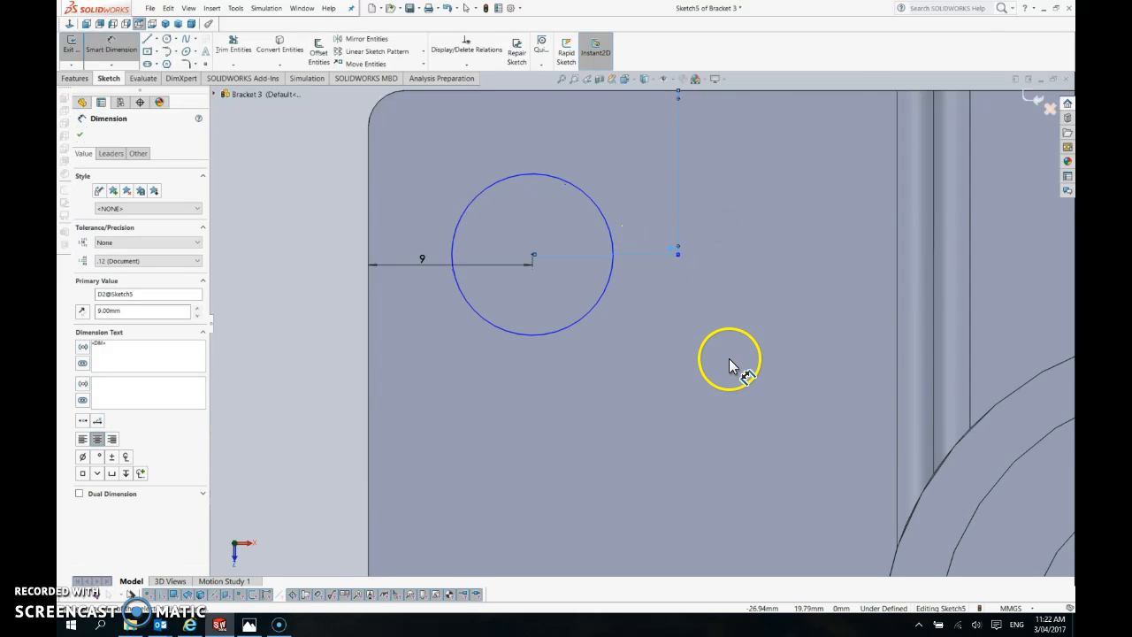
Dimension the upper-right circle's centre 9 mm from the base's right edge.
scroll(725, 362, up, 10)
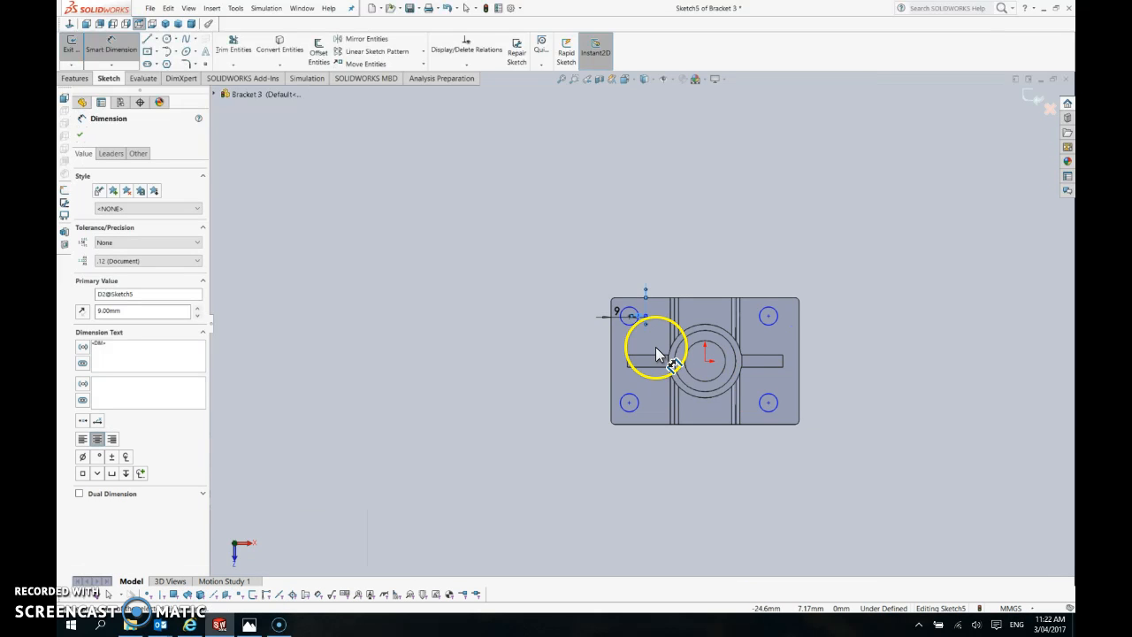
scroll(657, 351, down, 3)
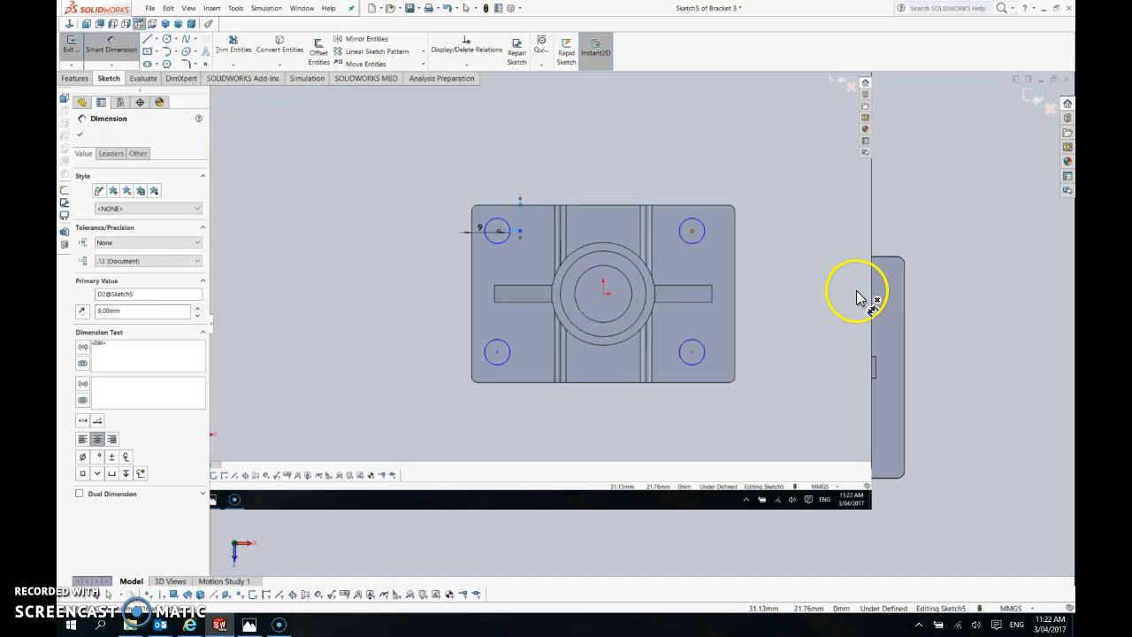
click(854, 290)
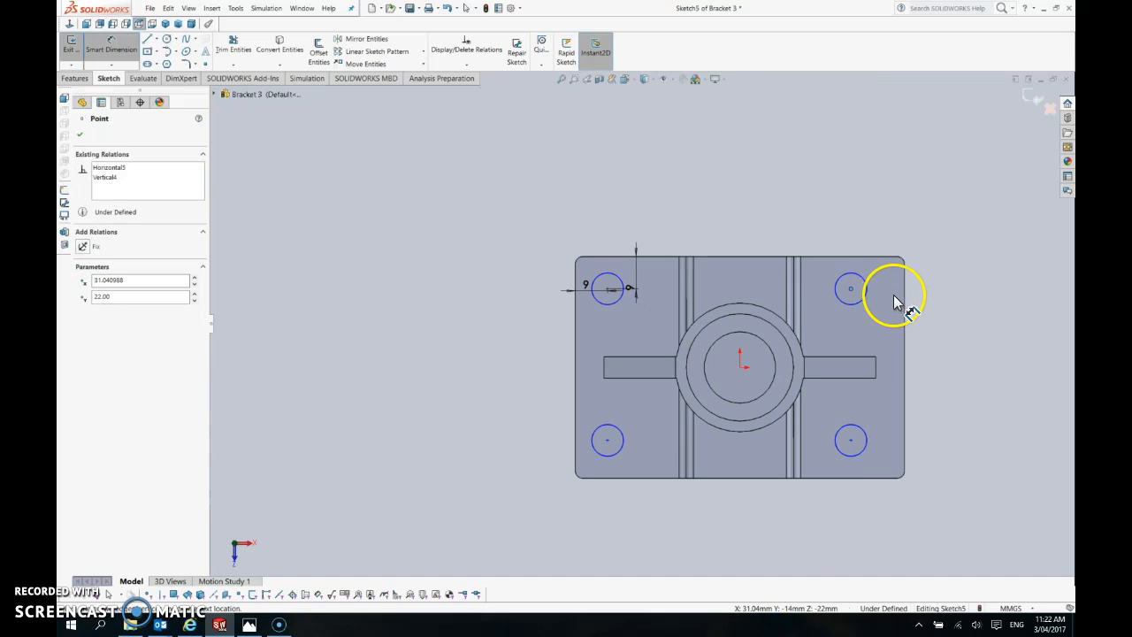
click(961, 305)
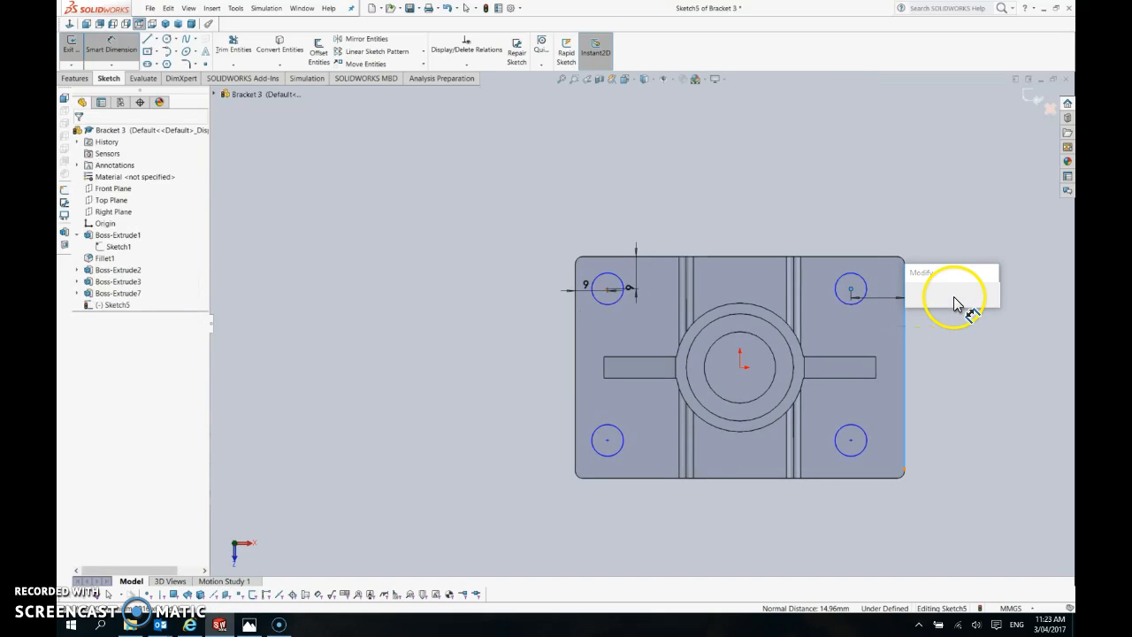
text(9)
key(Return)
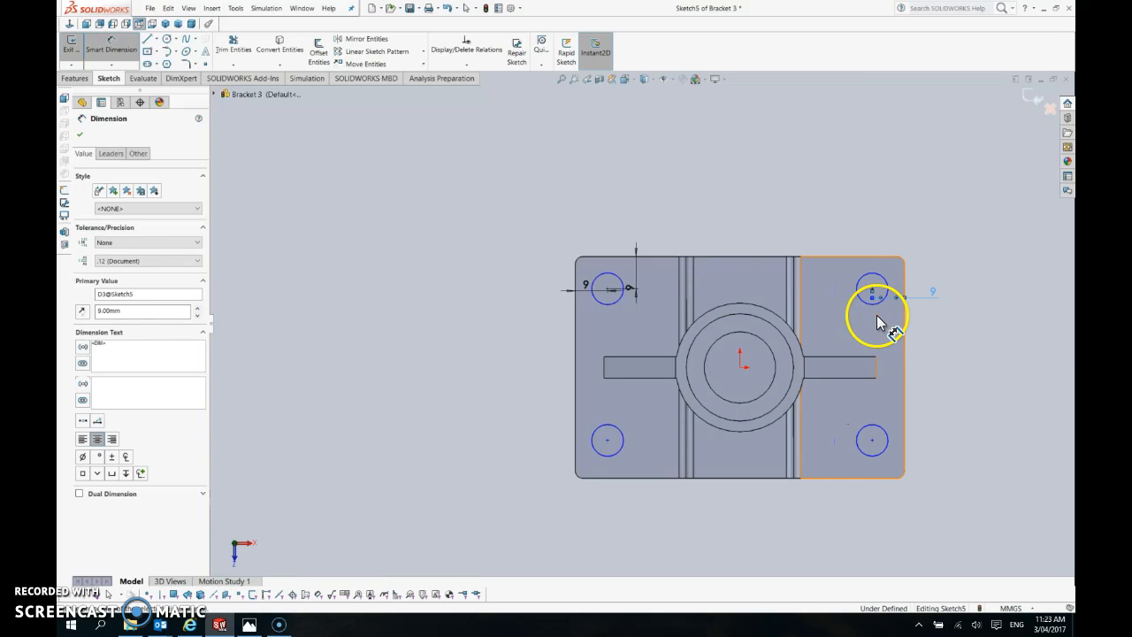
Dimension the lower-left circle's centre 9 mm from the base's lower edge.
click(607, 441)
click(612, 477)
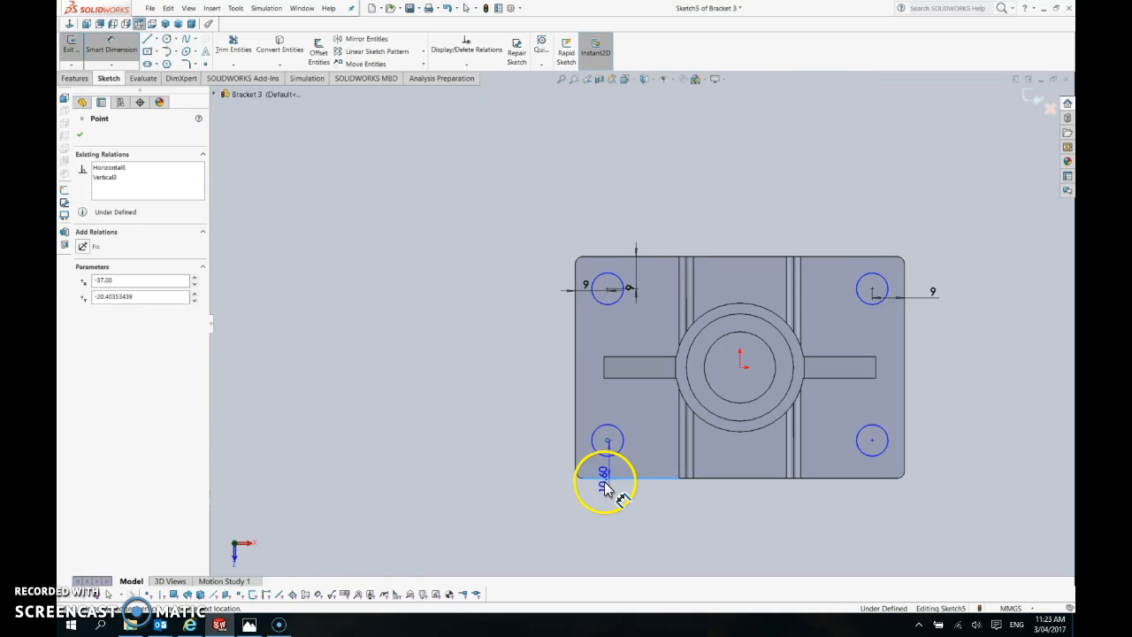
click(471, 477)
text(9.00mm)
key(Return)
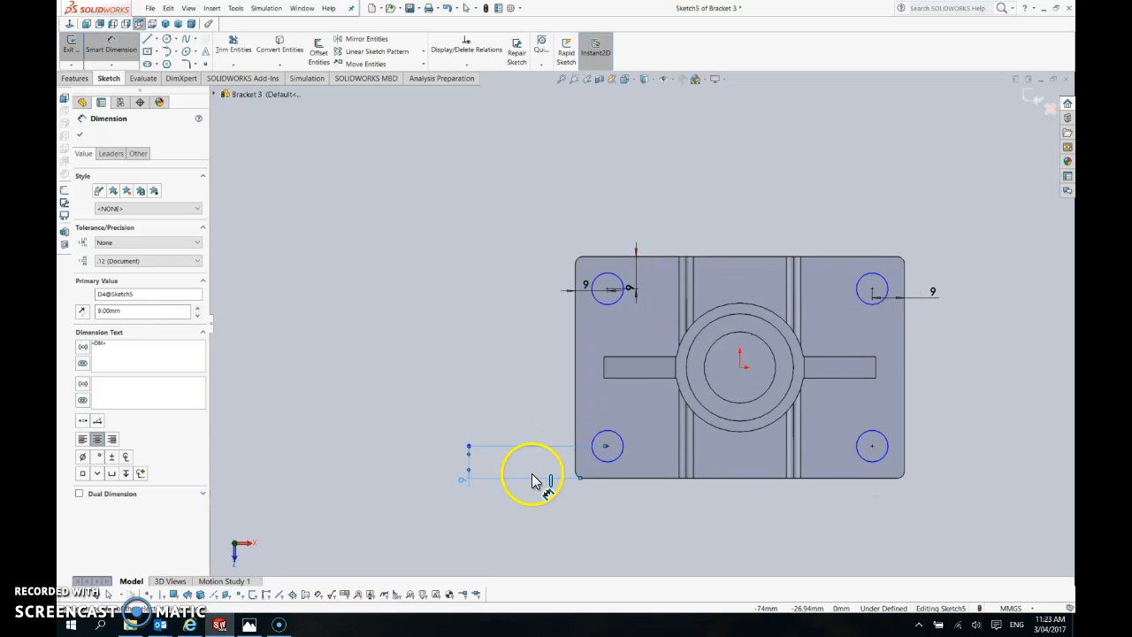
click(80, 134)
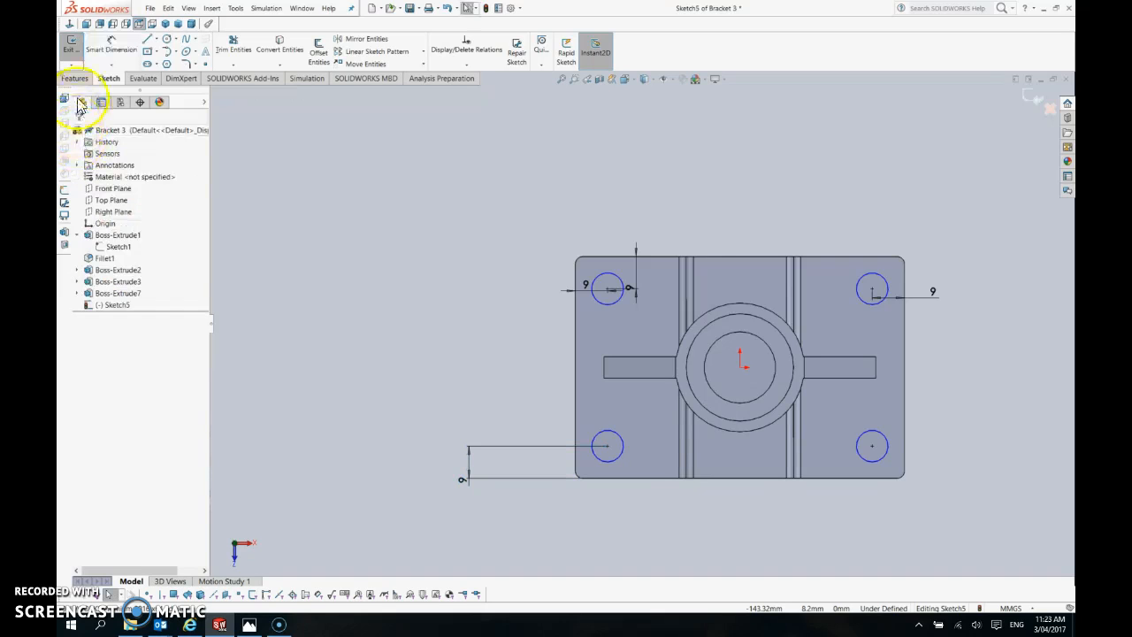
Close the hole sketch and cut its four circles through the base with an Extruded Cut set to Through All.
click(70, 44)
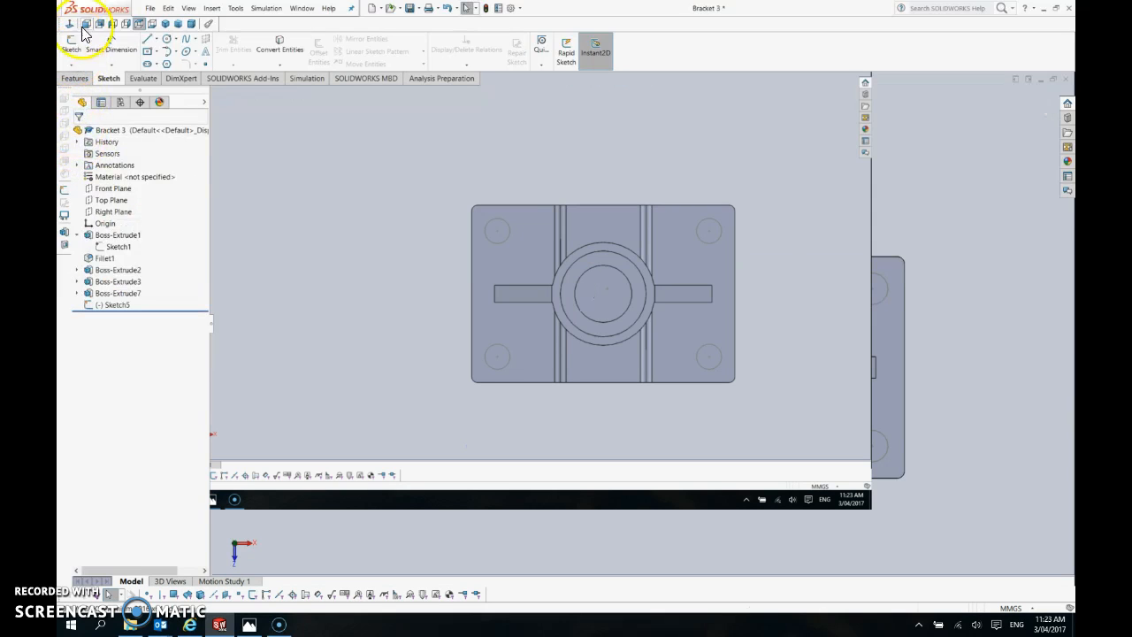
click(84, 82)
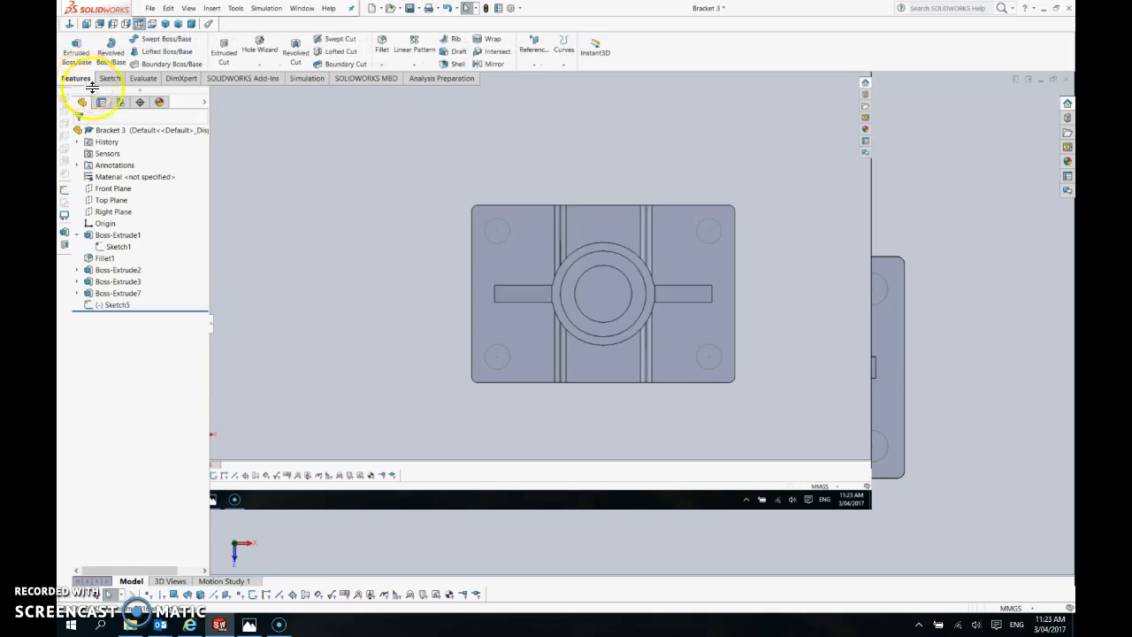
click(225, 55)
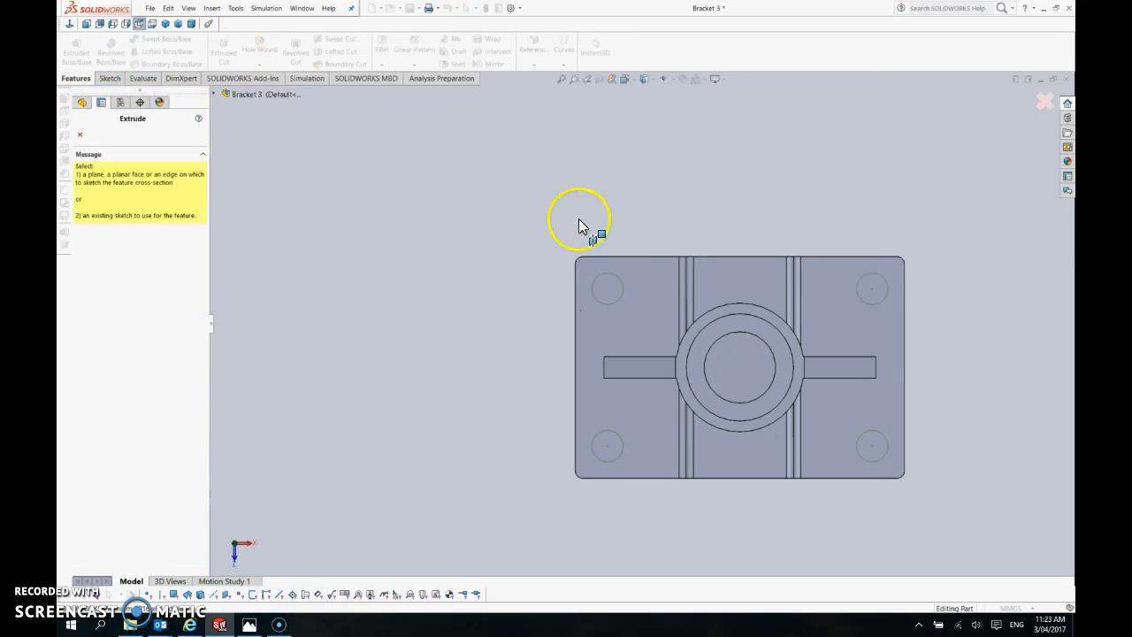
click(225, 94)
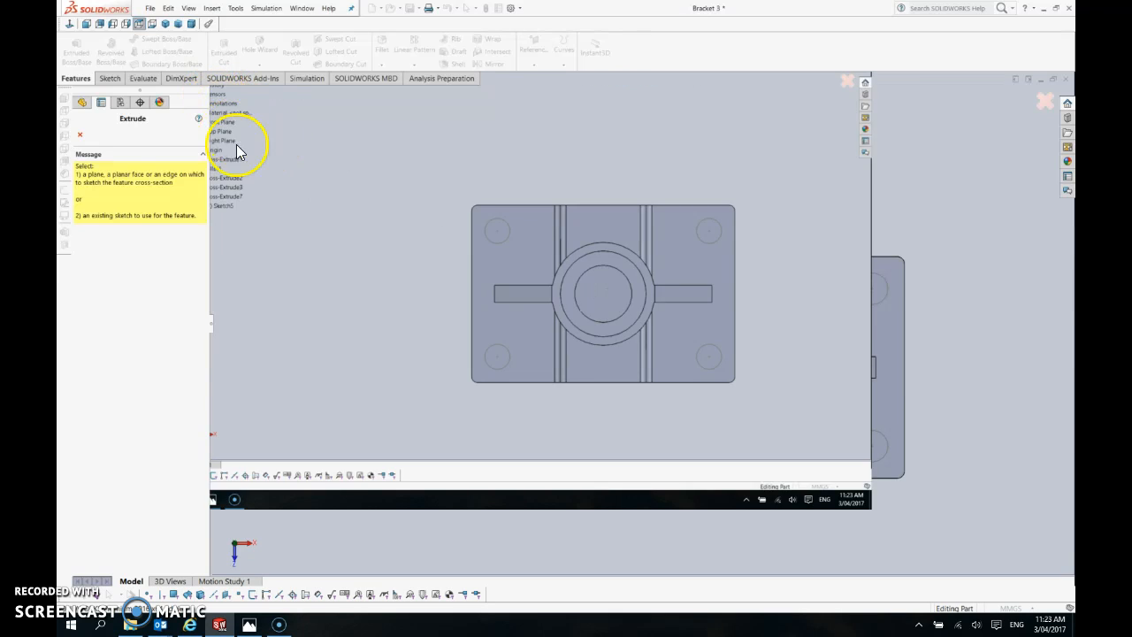
click(259, 257)
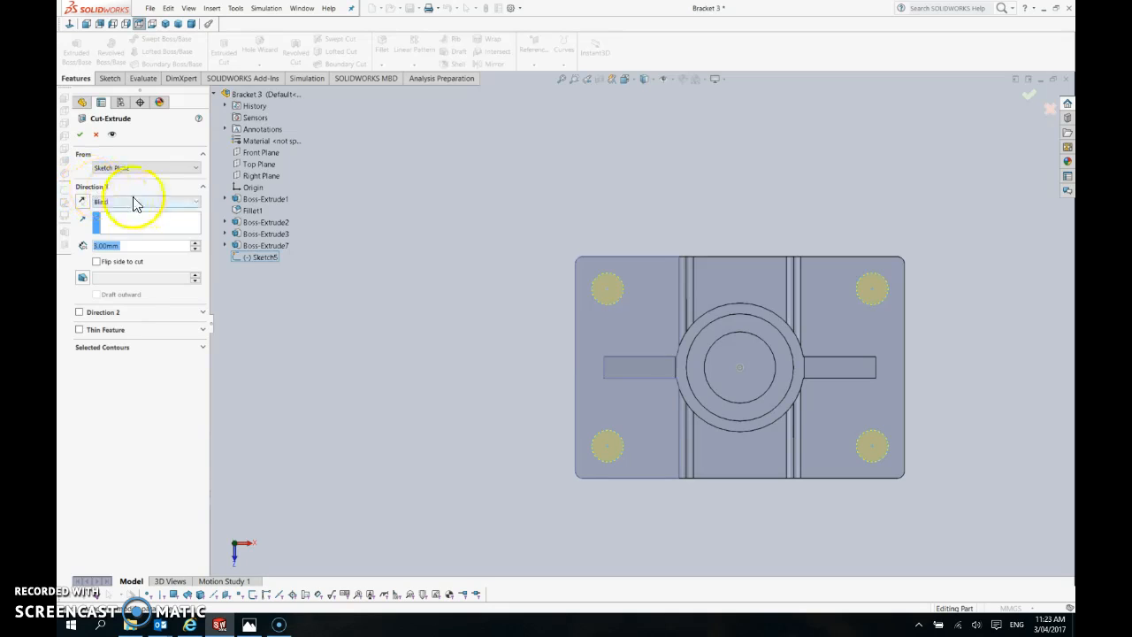
click(134, 204)
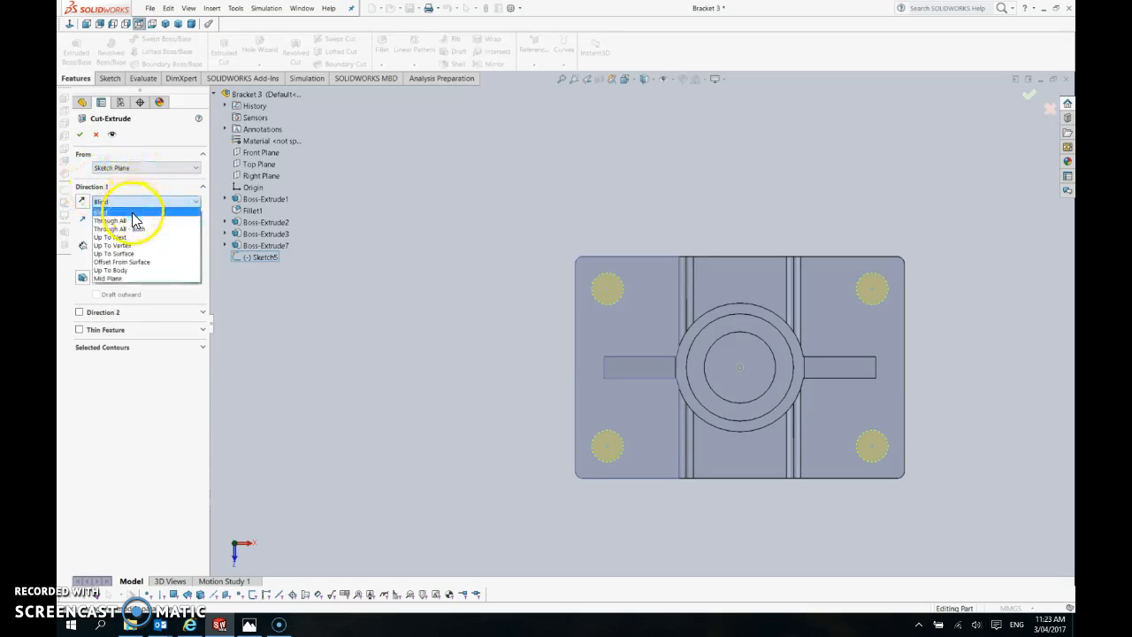
click(133, 226)
middle_drag(425, 278, 530, 221)
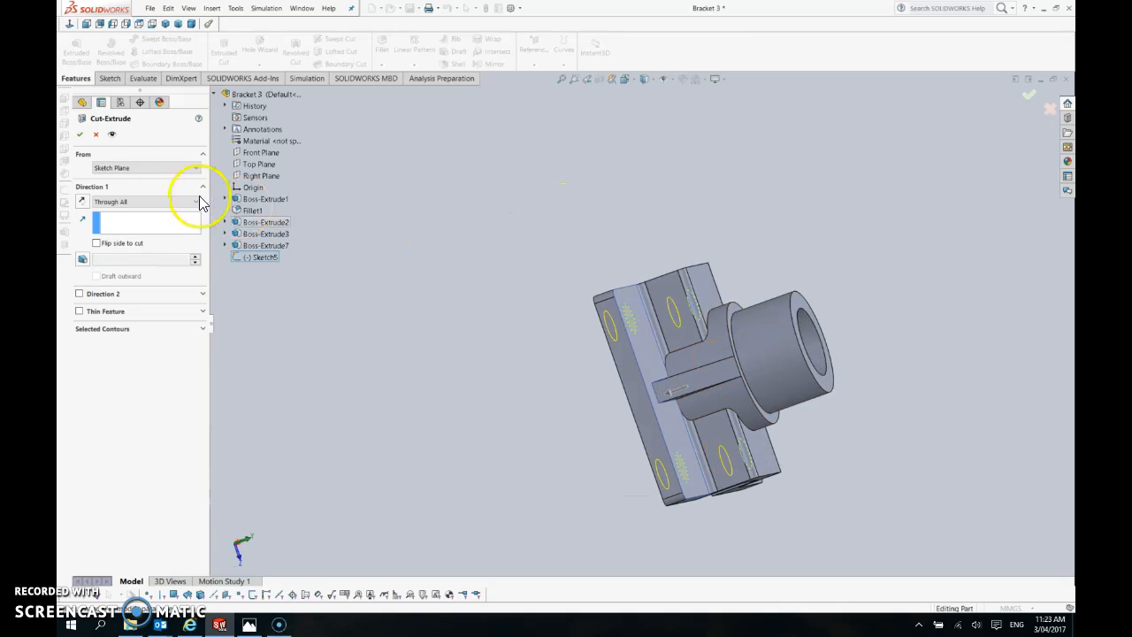
click(79, 135)
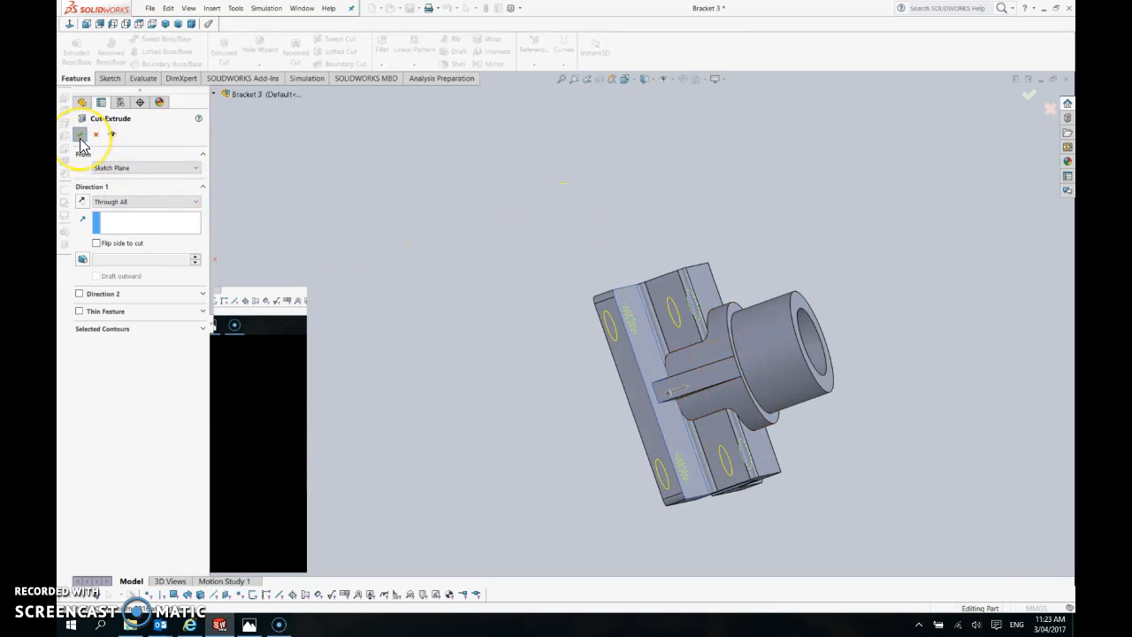
Turn on Perspective display and examine the bracket in the isometric, dimetric and trimetric views.
middle_drag(374, 222, 289, 262)
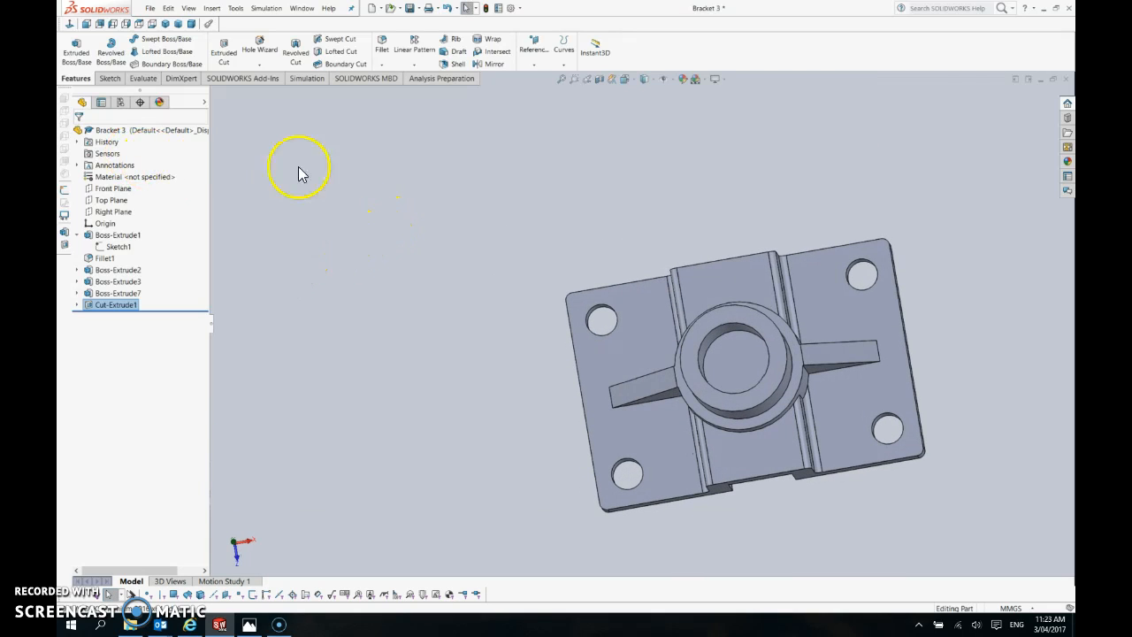
click(166, 25)
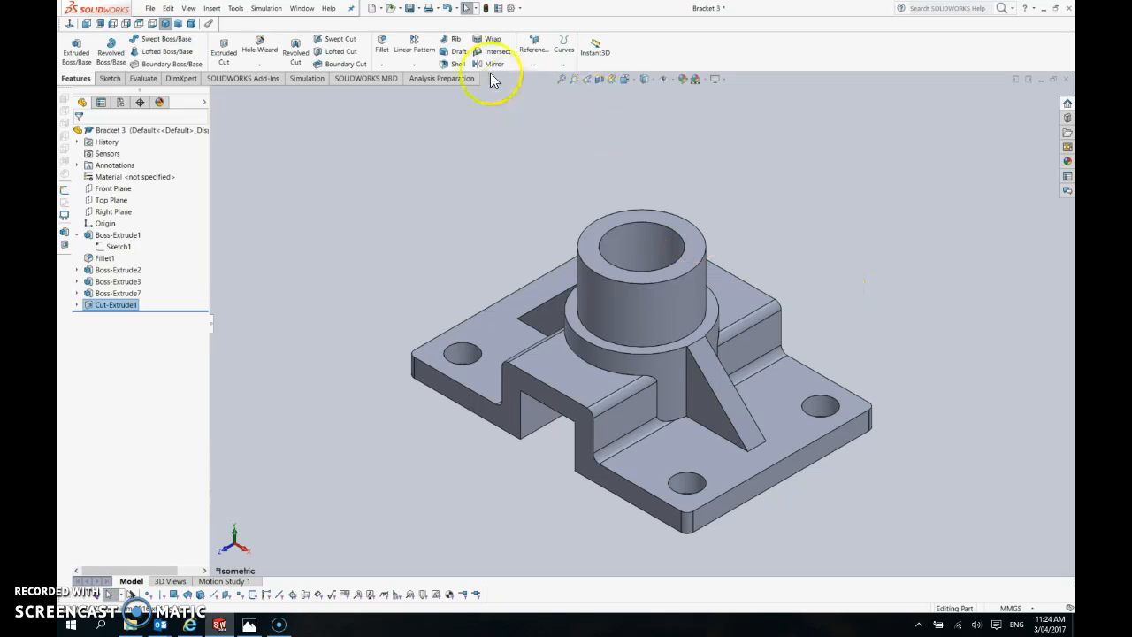
click(715, 80)
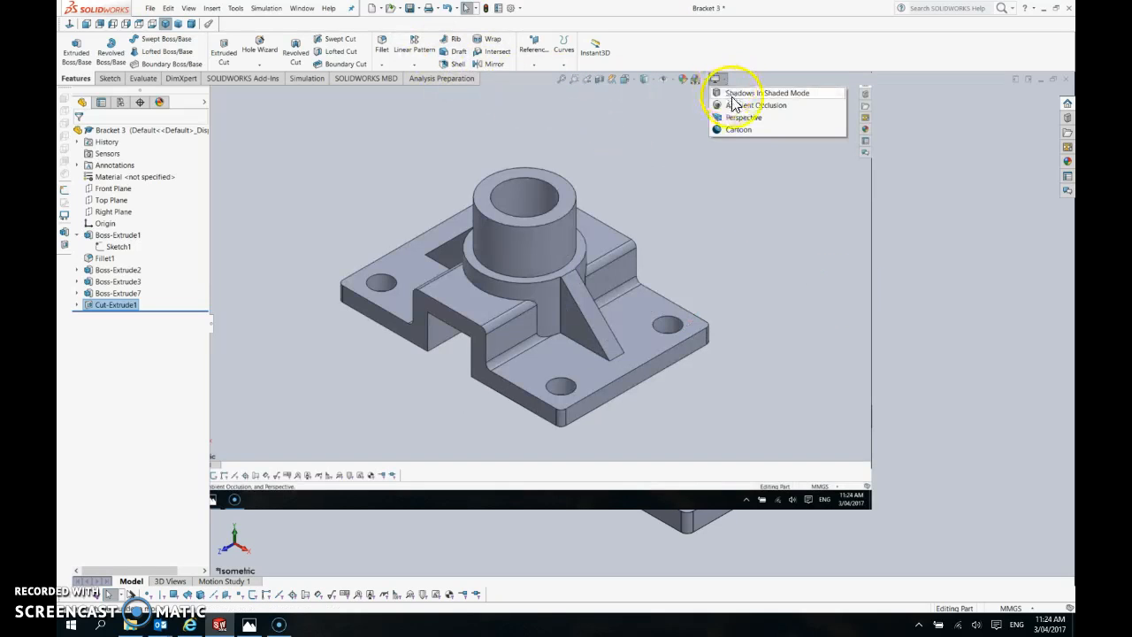
click(737, 117)
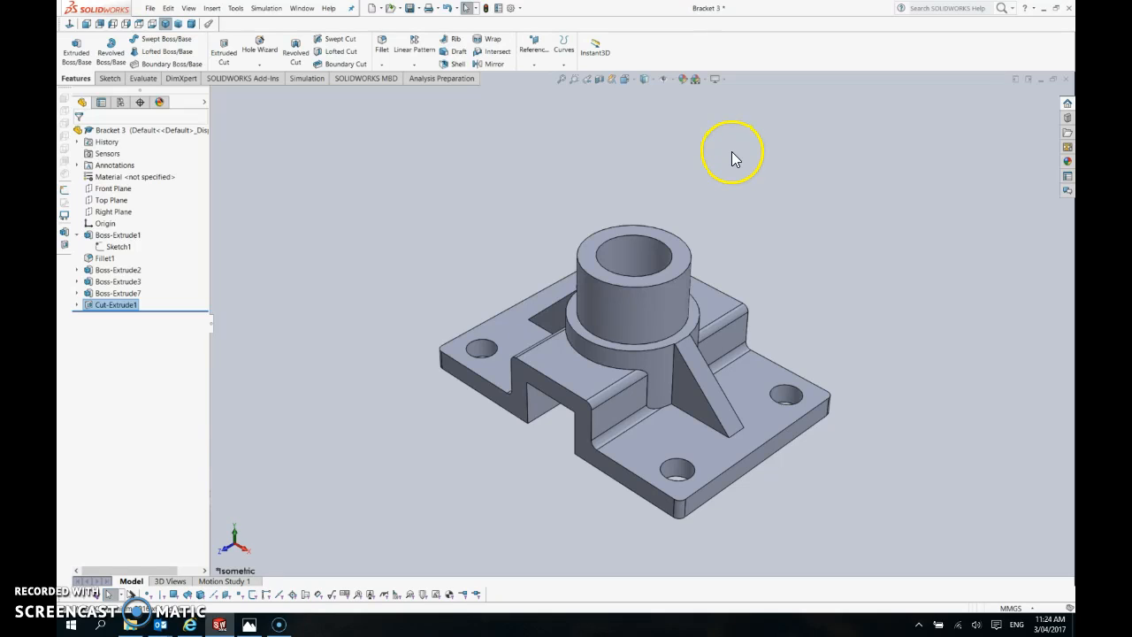
middle_drag(732, 156, 738, 159)
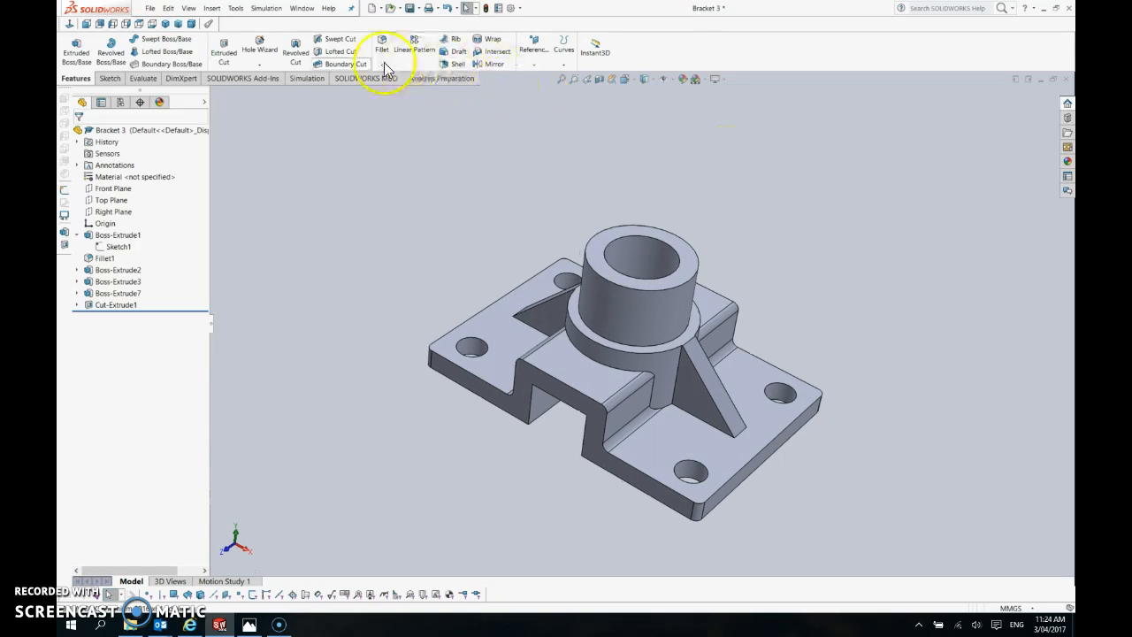
click(191, 25)
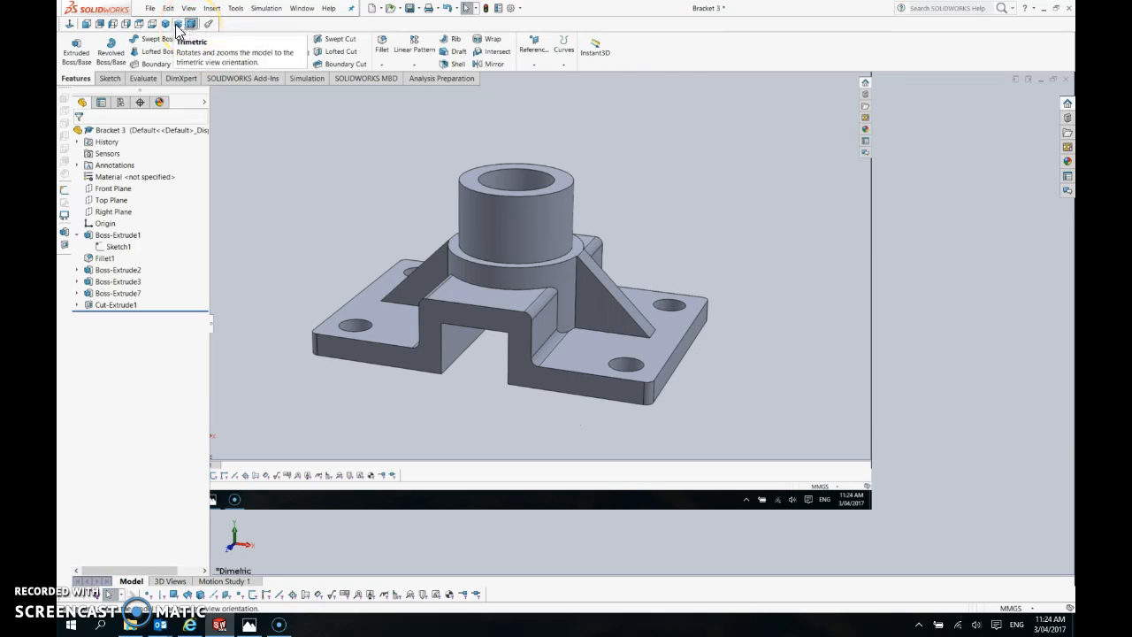
click(177, 26)
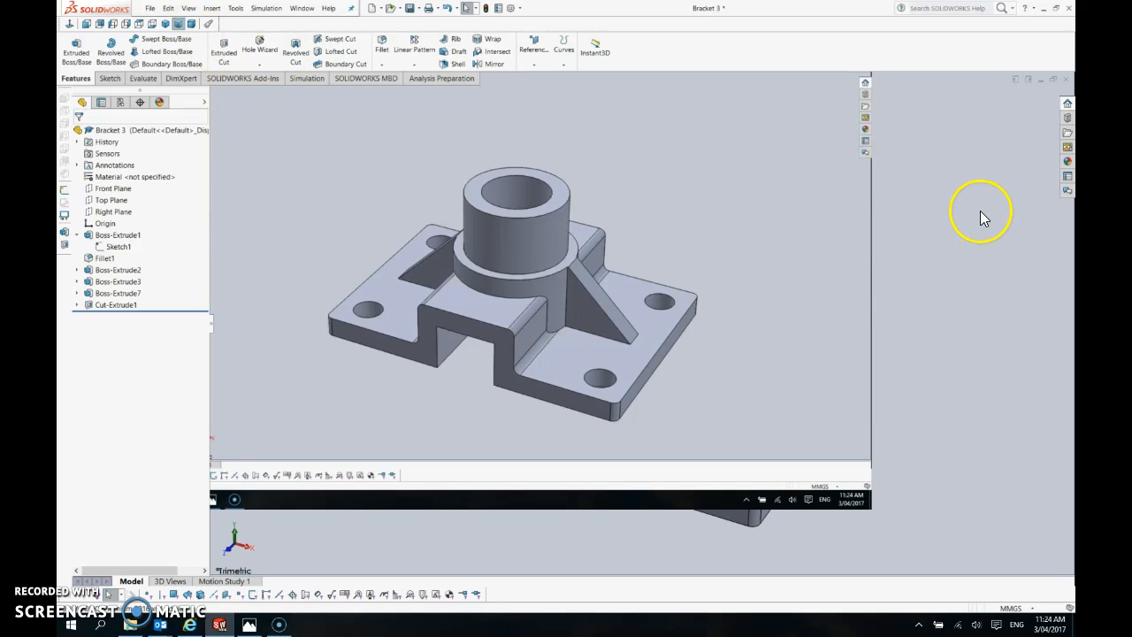
Start a sketch on the flat floor inside the central bore and draw an origin-centred circle about 11.6 mm in diameter.
middle_drag(672, 199, 620, 340)
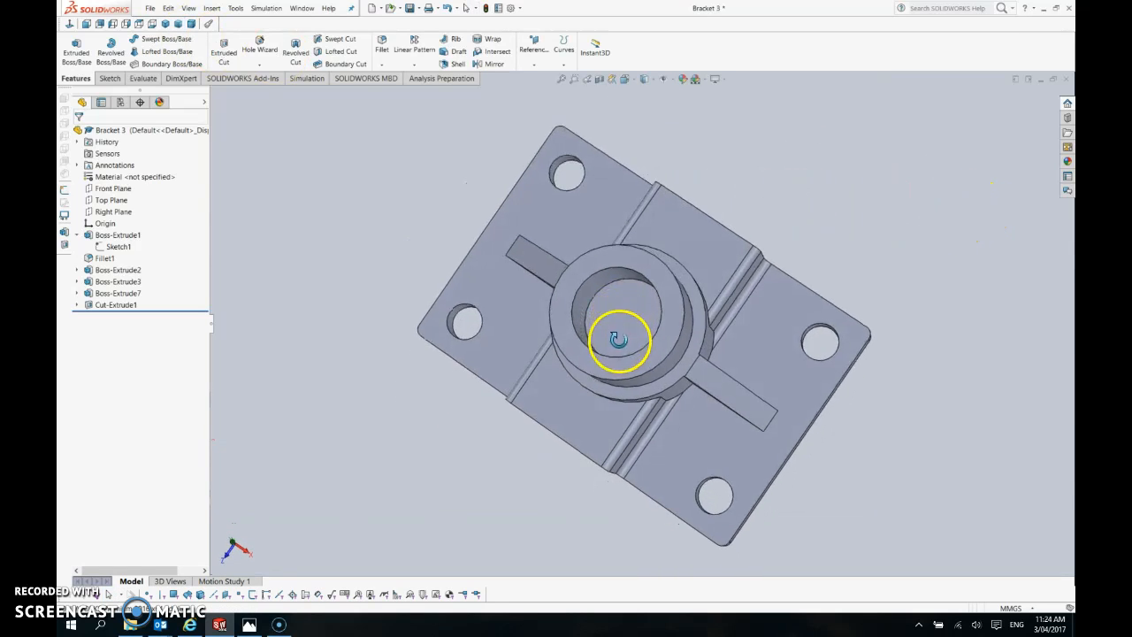
click(618, 322)
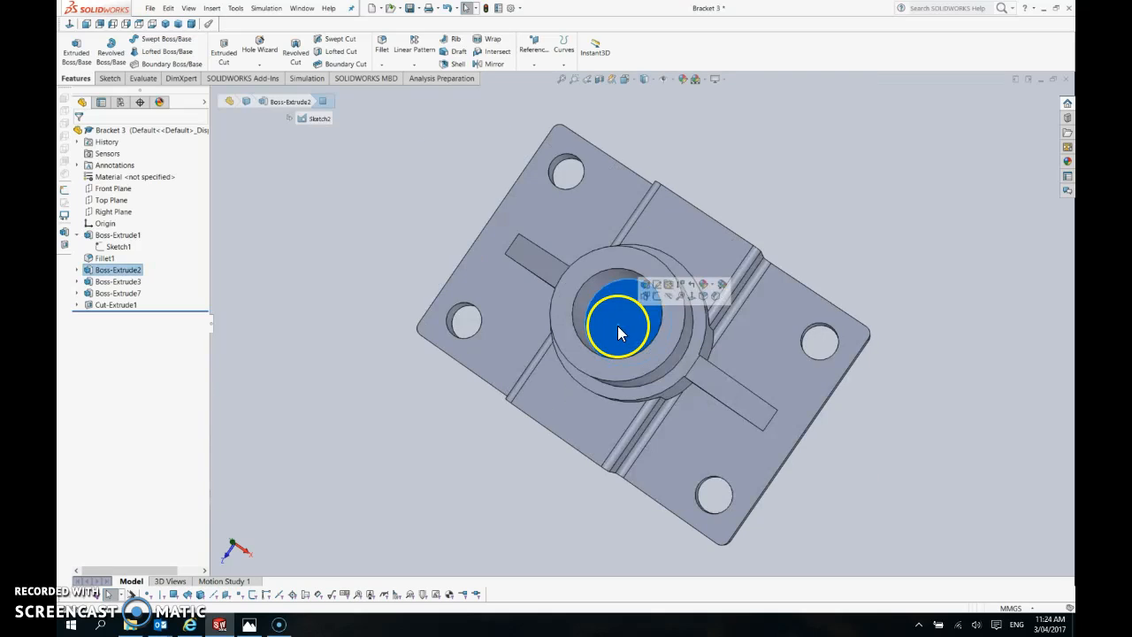
click(655, 298)
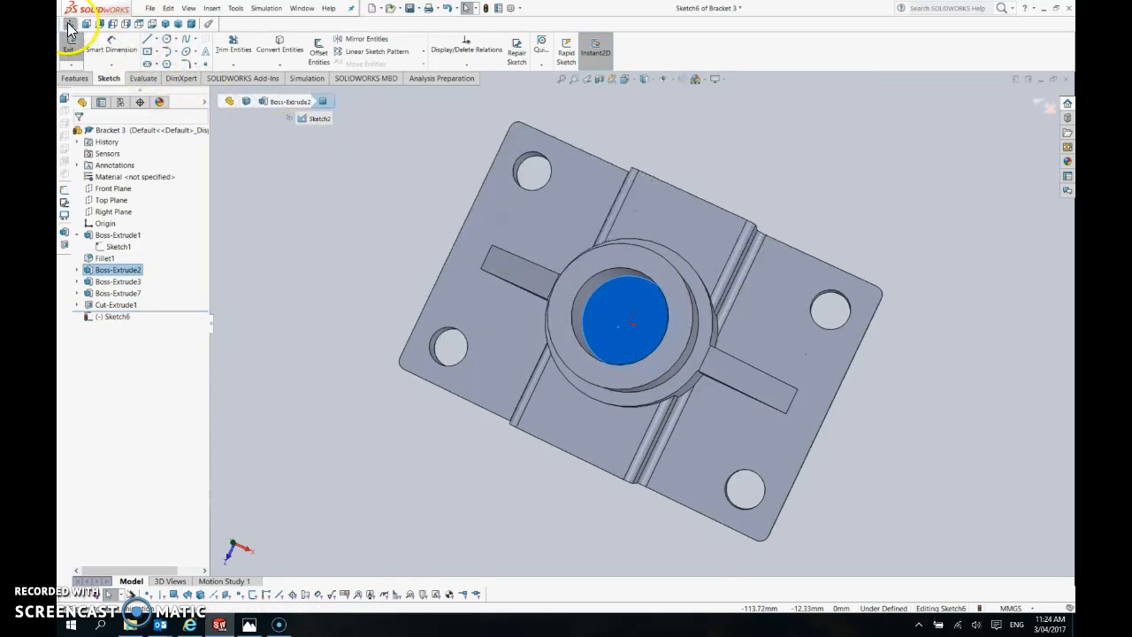
click(168, 41)
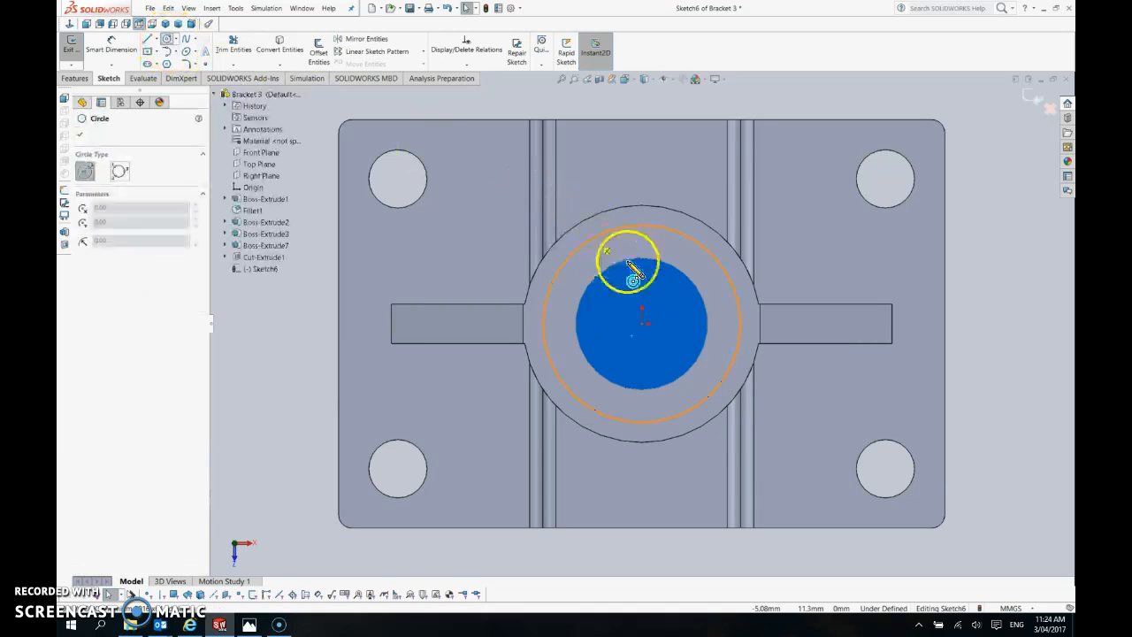
click(642, 323)
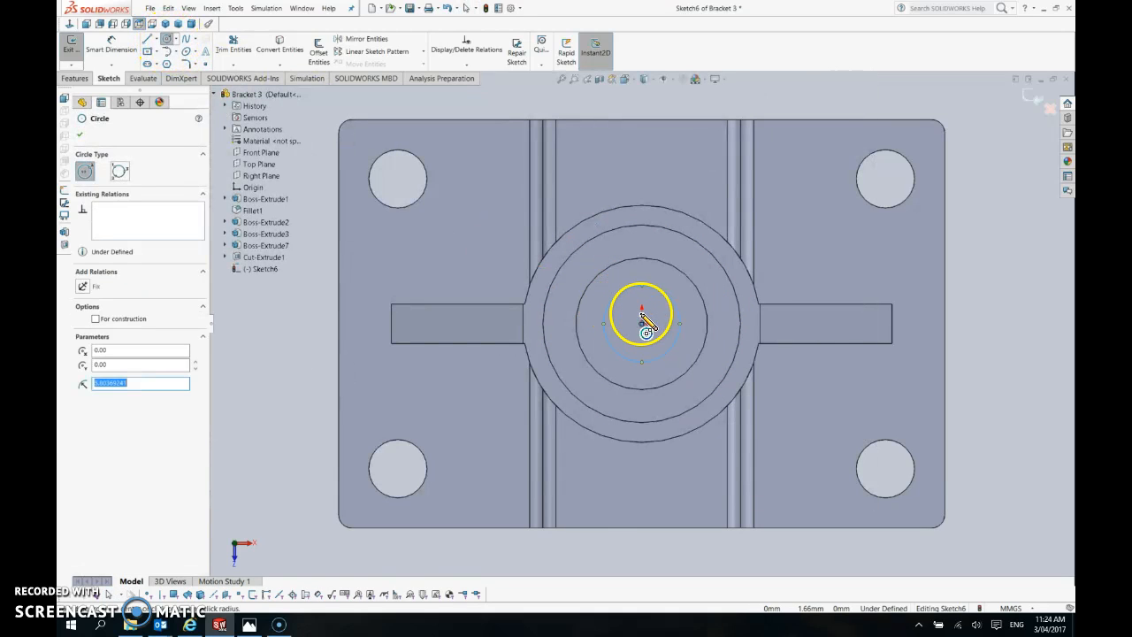
click(677, 310)
Dimension the new bore circle's diameter at 12 mm.
right_drag(673, 300, 681, 223)
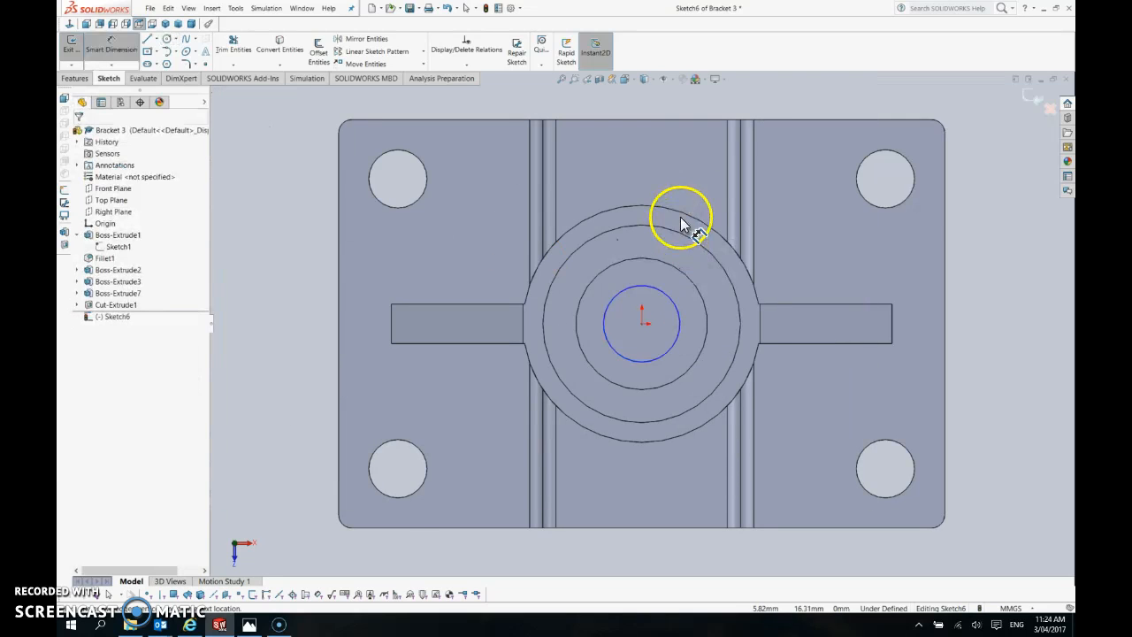
click(660, 293)
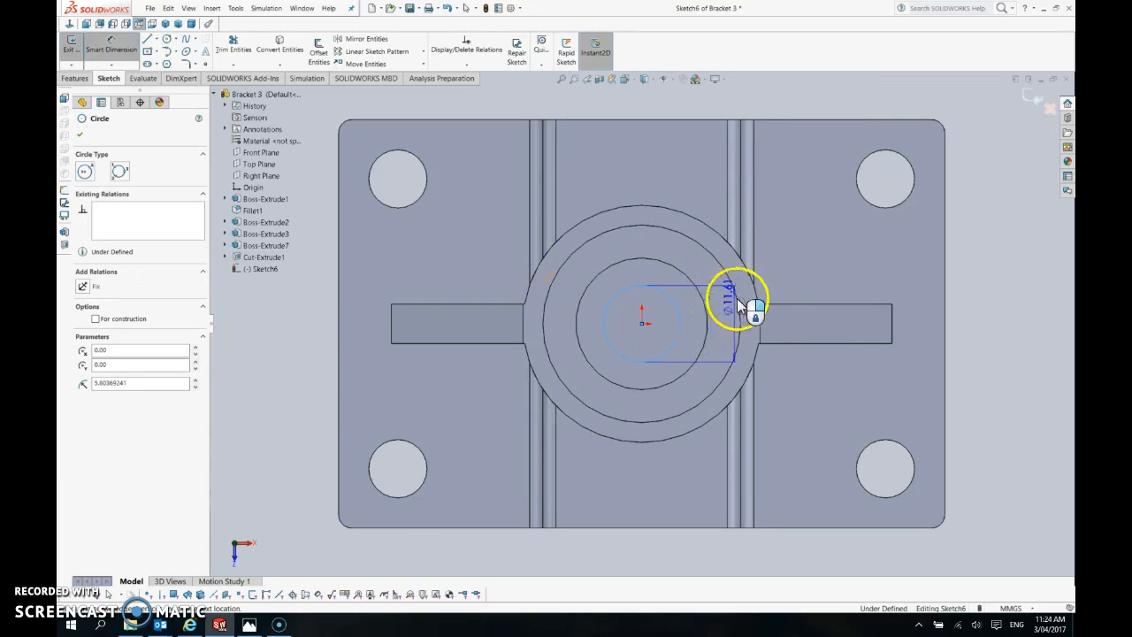
click(783, 309)
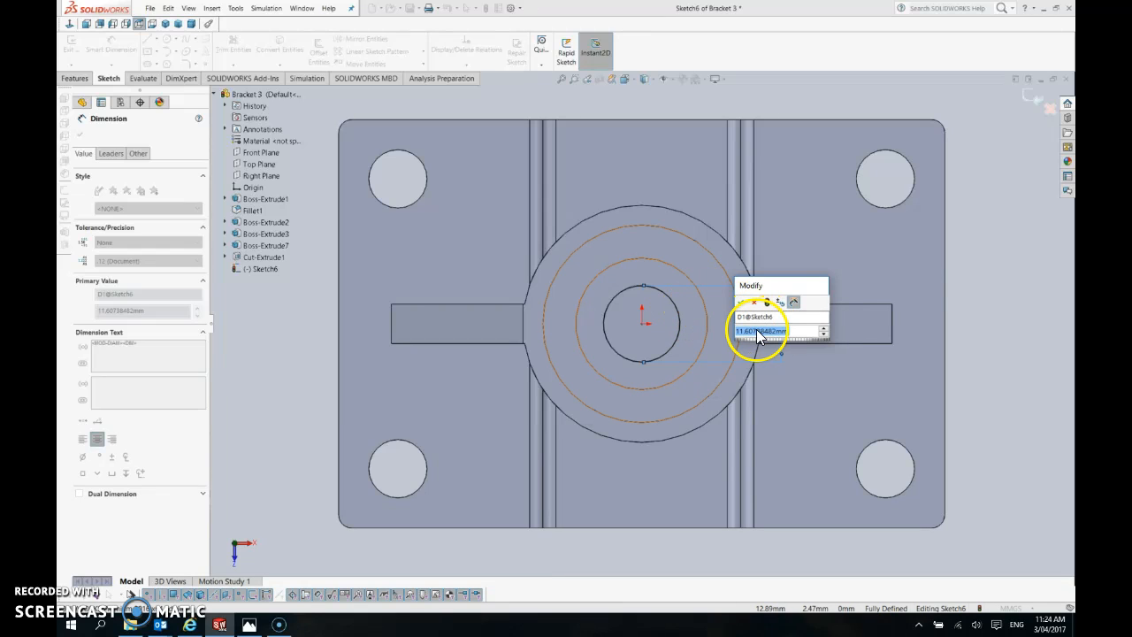
text(12)
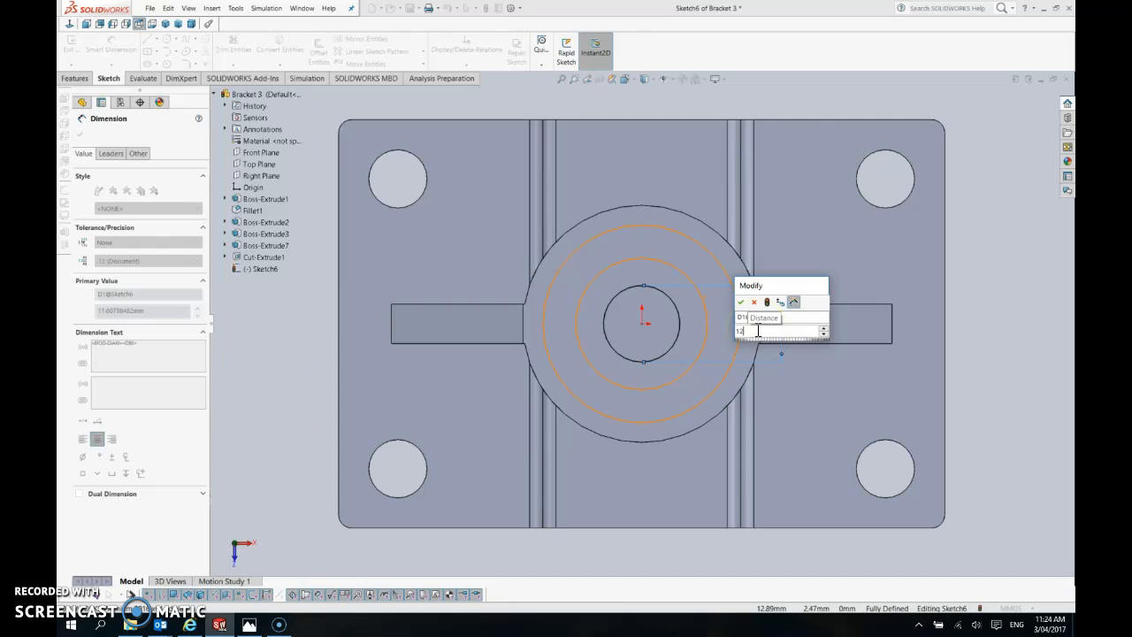
key(Return)
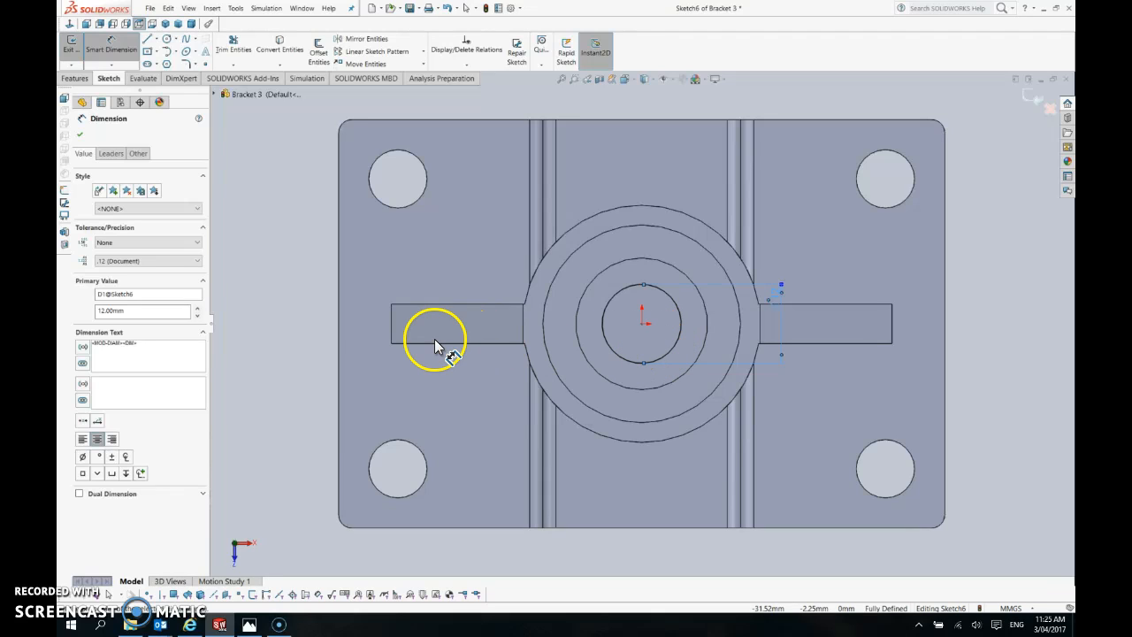
Set the bore circle's diameter to 14 mm and close the sketch.
drag(145, 311, 62, 308)
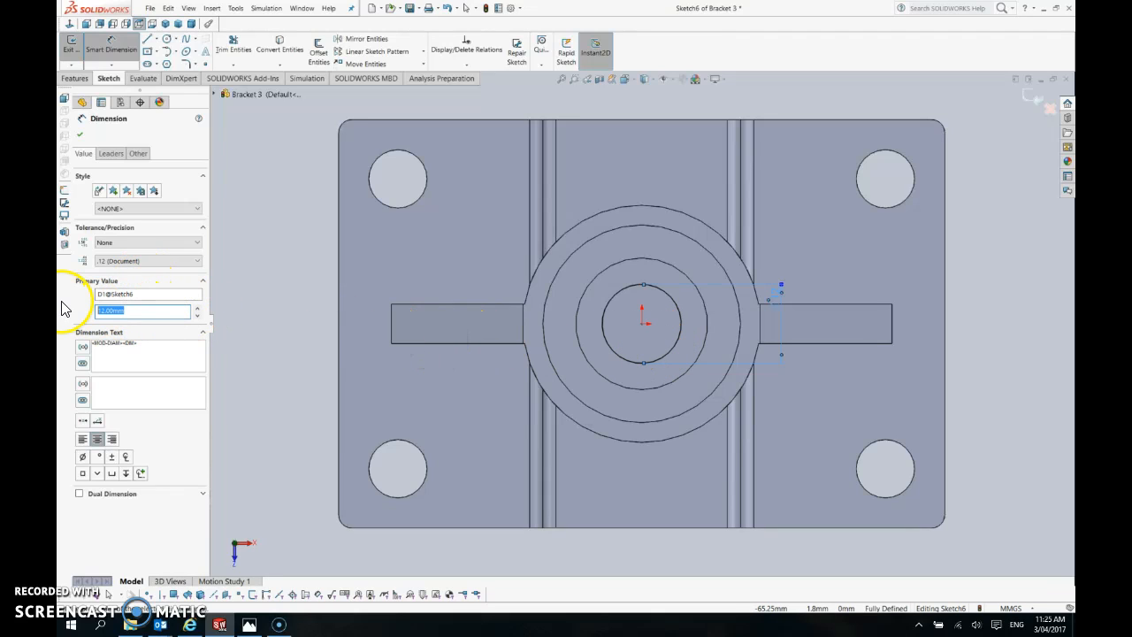
key(Return)
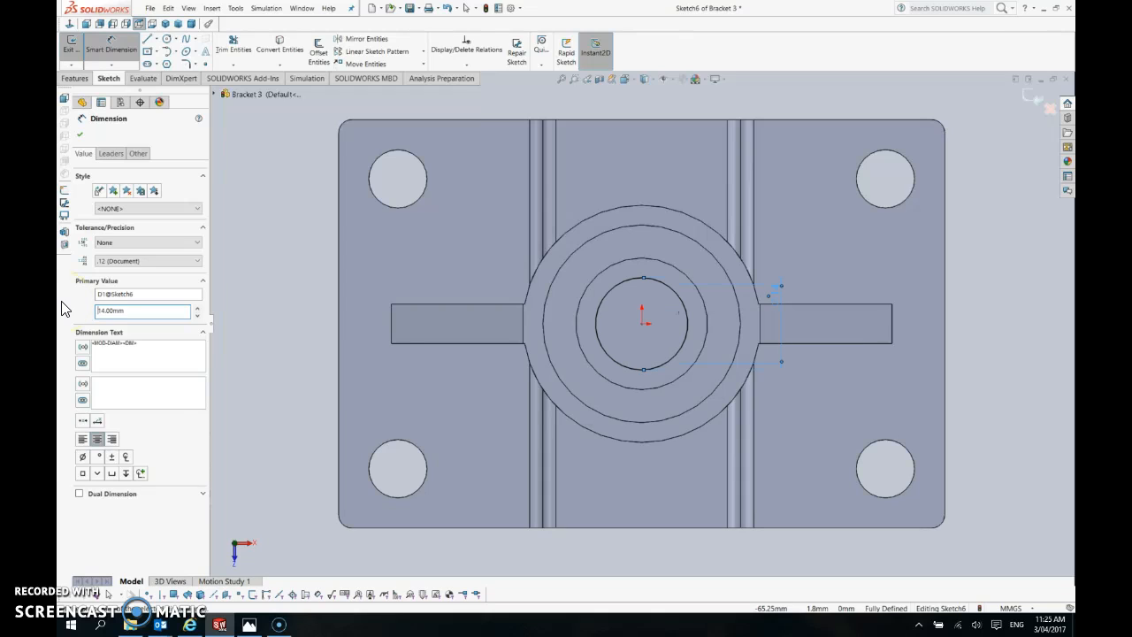
click(80, 135)
click(74, 46)
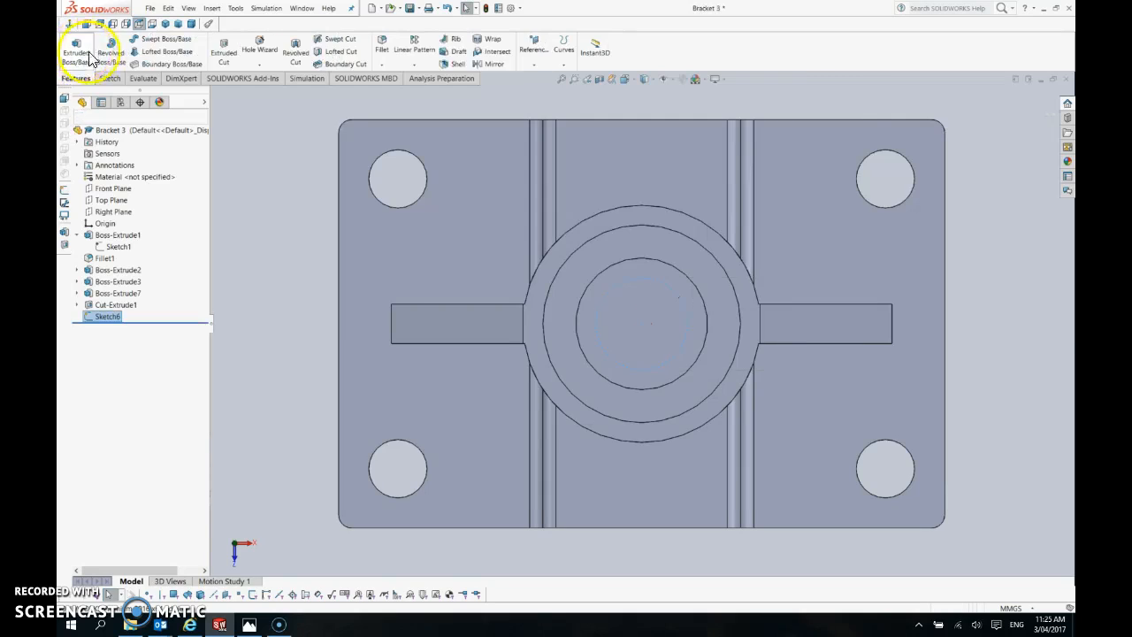
Cut the bore circle through the bracket with an Extruded Cut set to Through All.
middle_drag(397, 185, 404, 151)
click(223, 49)
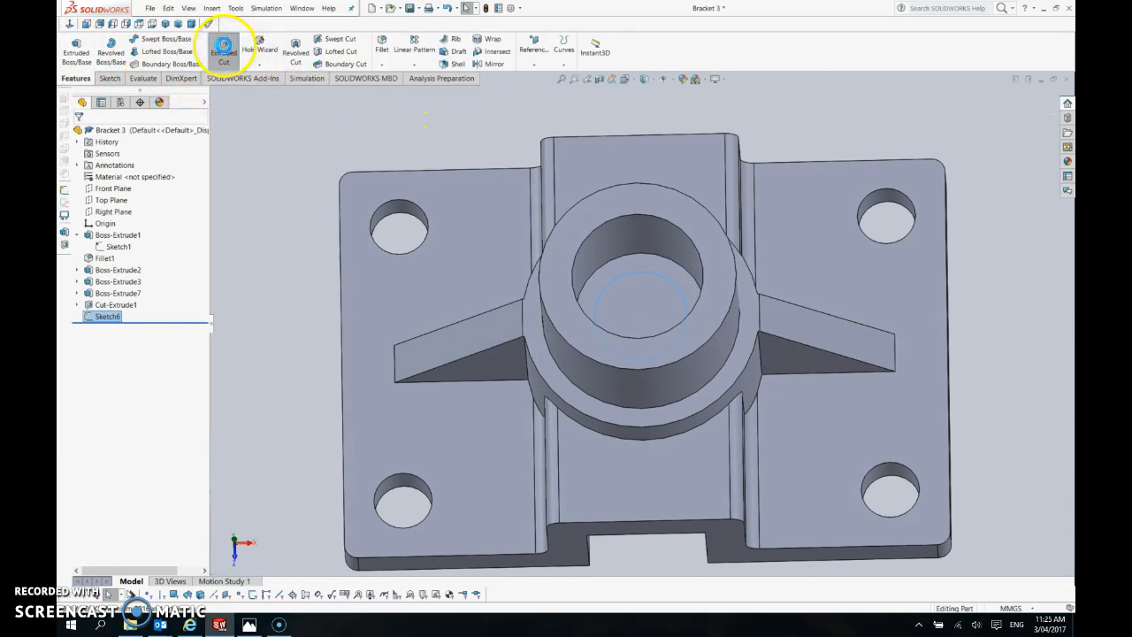
middle_drag(515, 239, 236, 225)
click(190, 202)
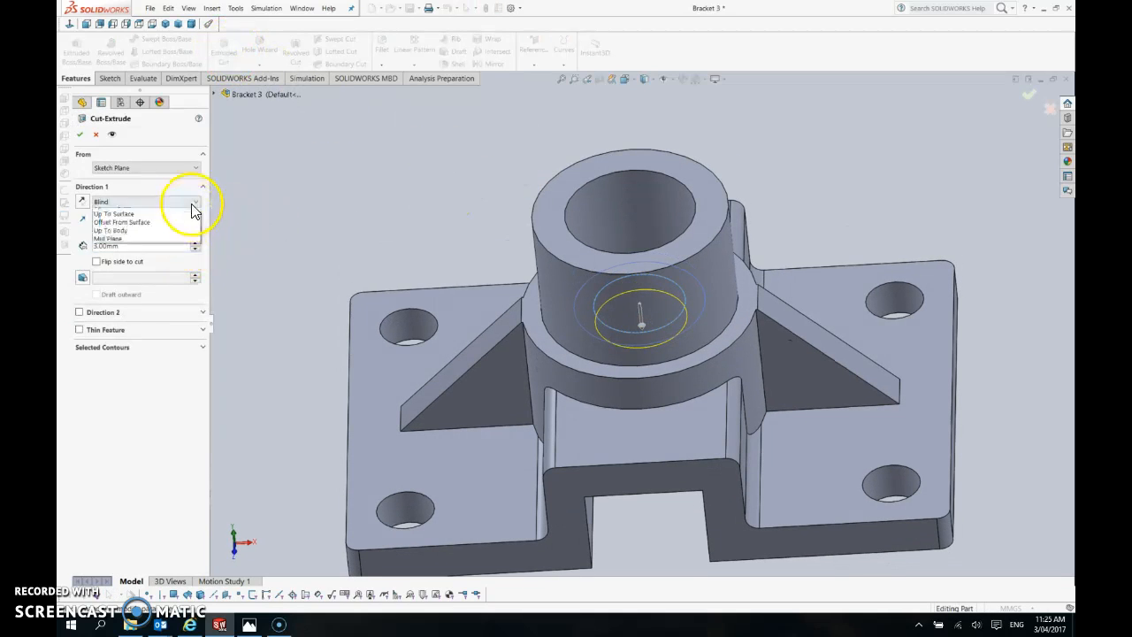
click(183, 221)
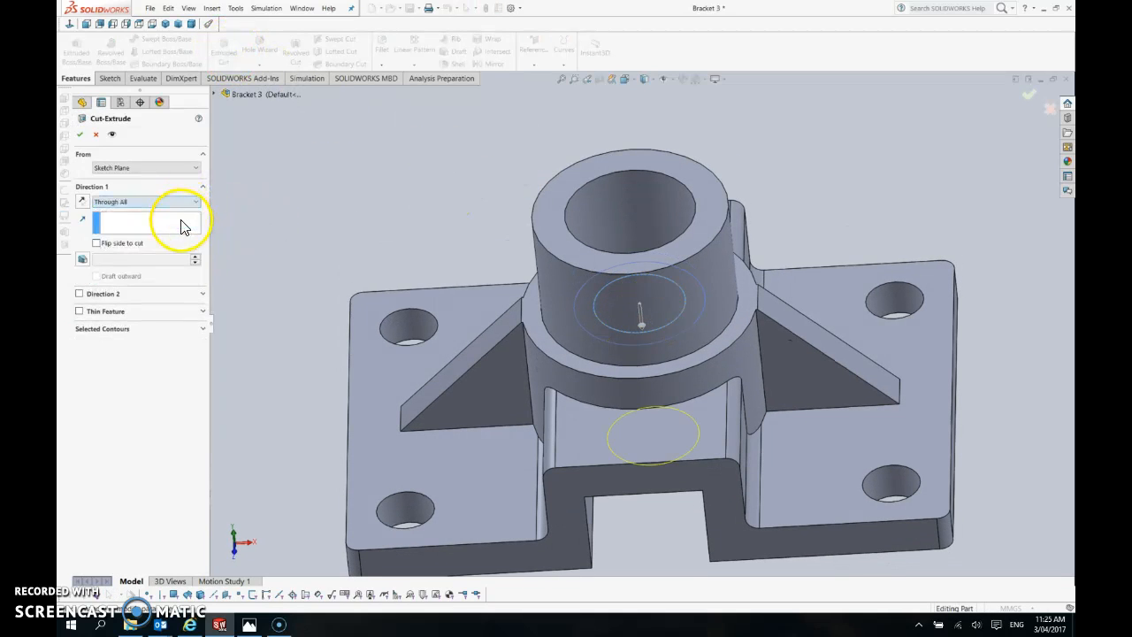
click(80, 135)
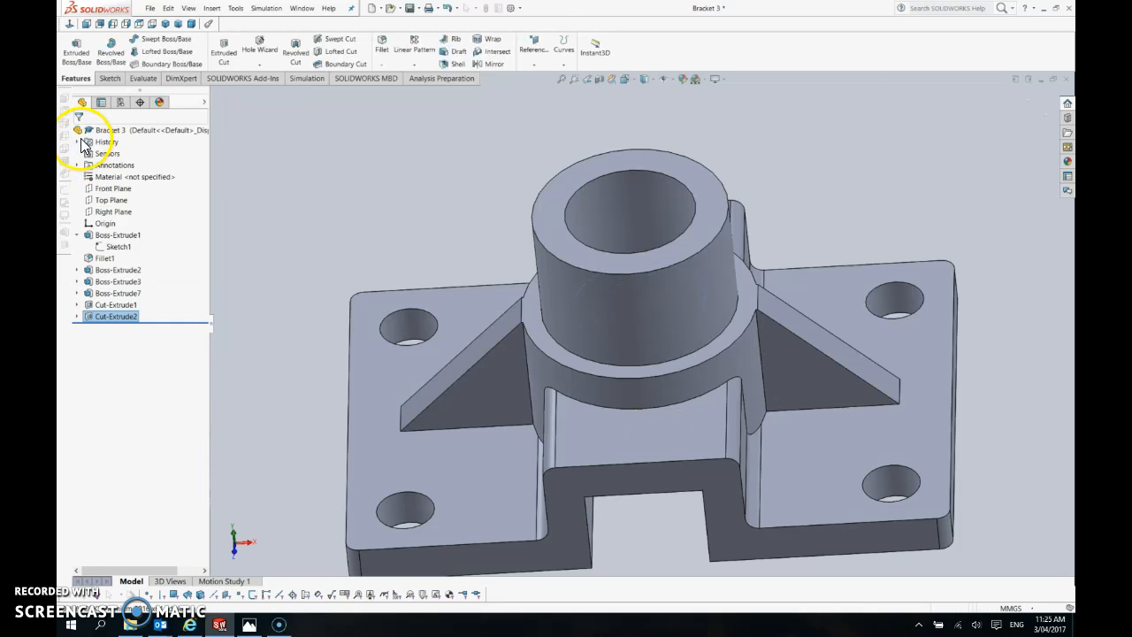
Check the extrusion settings of the upper cylinder, Boss-Extrude3, and close its definition without changing them.
middle_drag(265, 165, 156, 285)
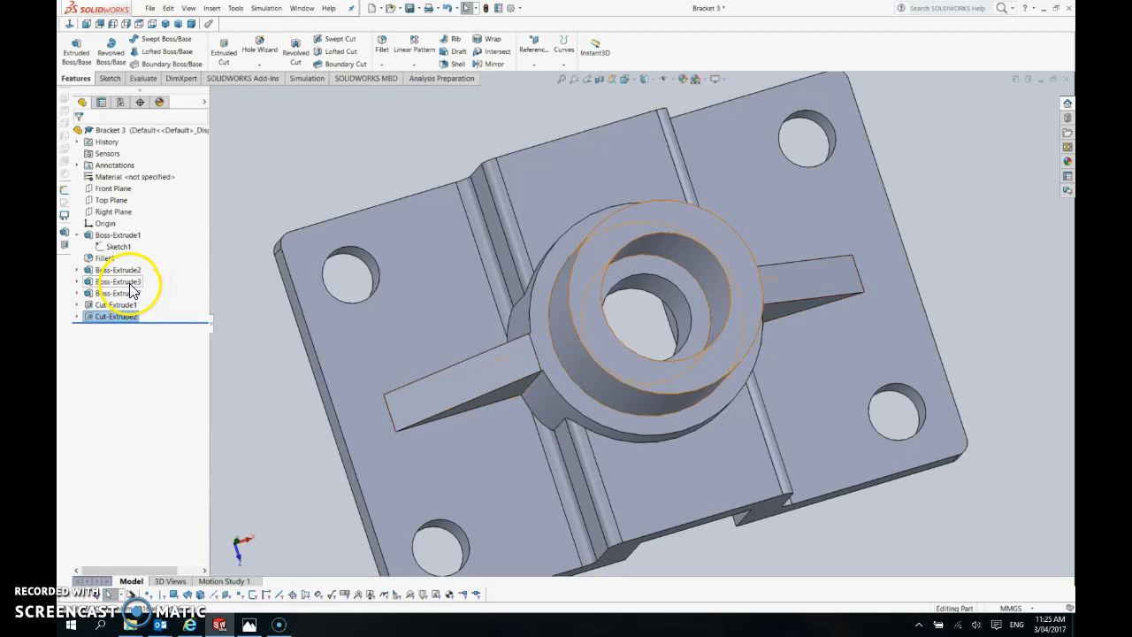
click(130, 283)
click(136, 256)
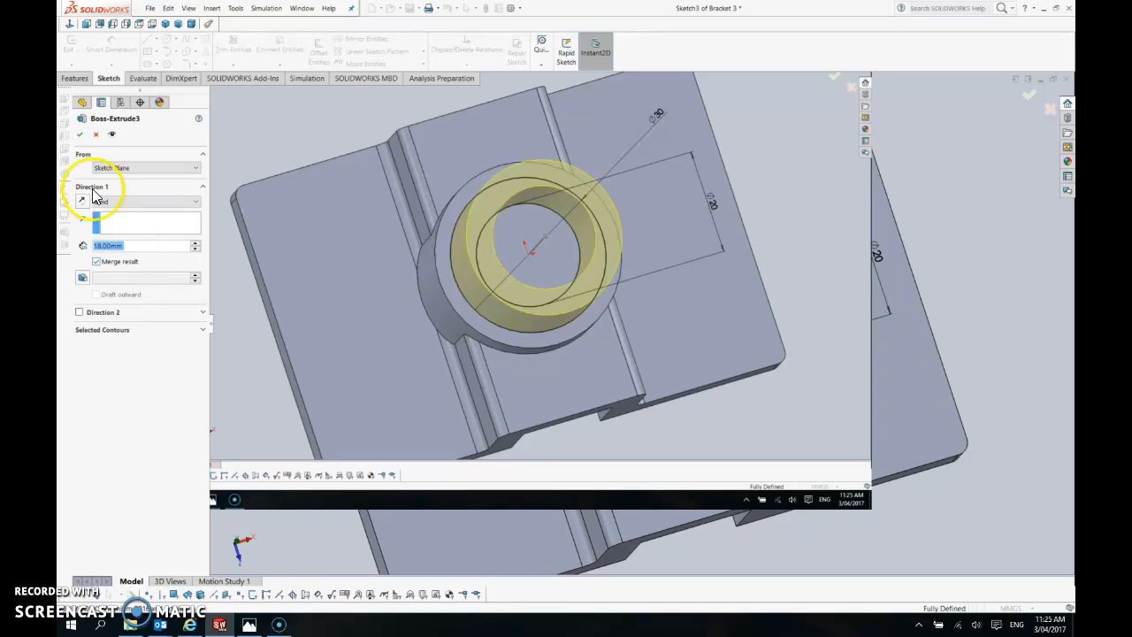
click(80, 135)
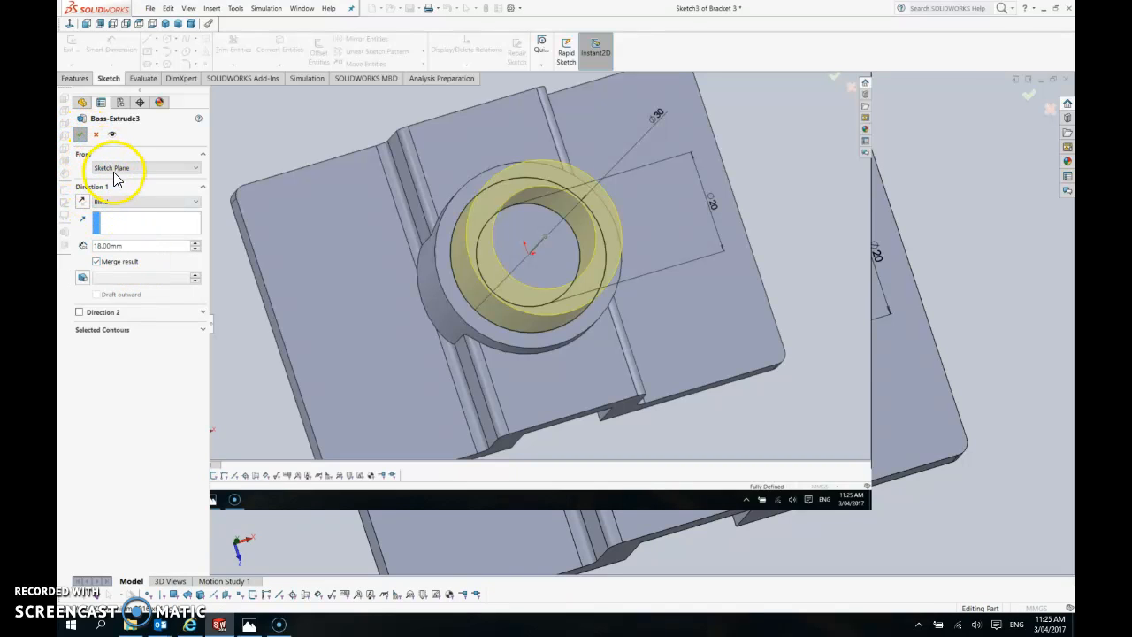
click(80, 134)
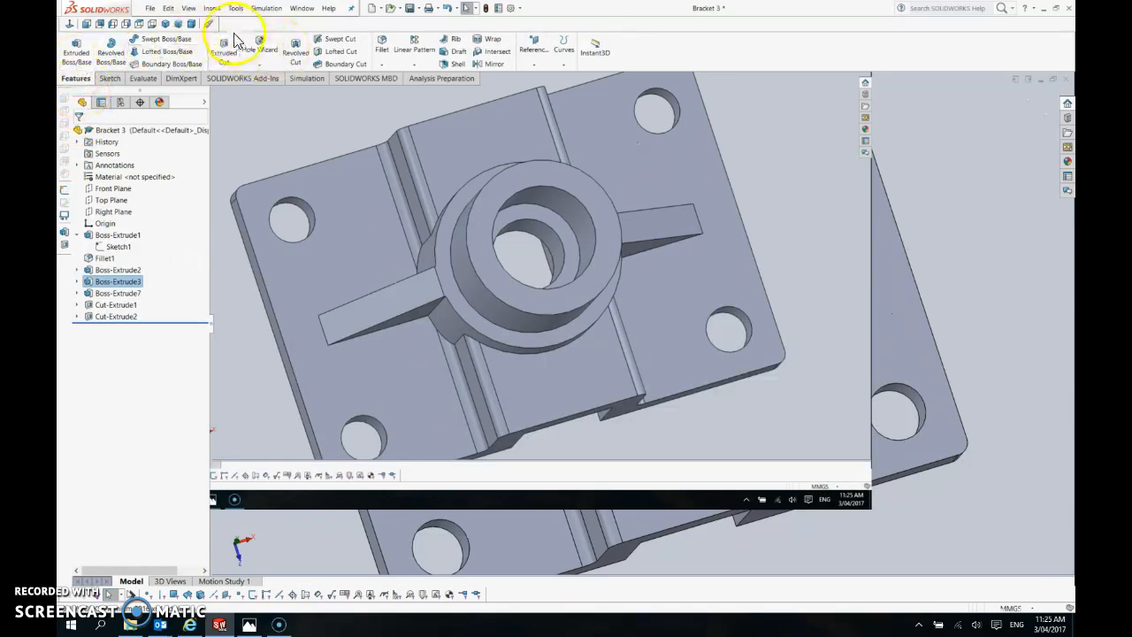
Orient the finished bracket to the isometric view and save the part.
click(191, 24)
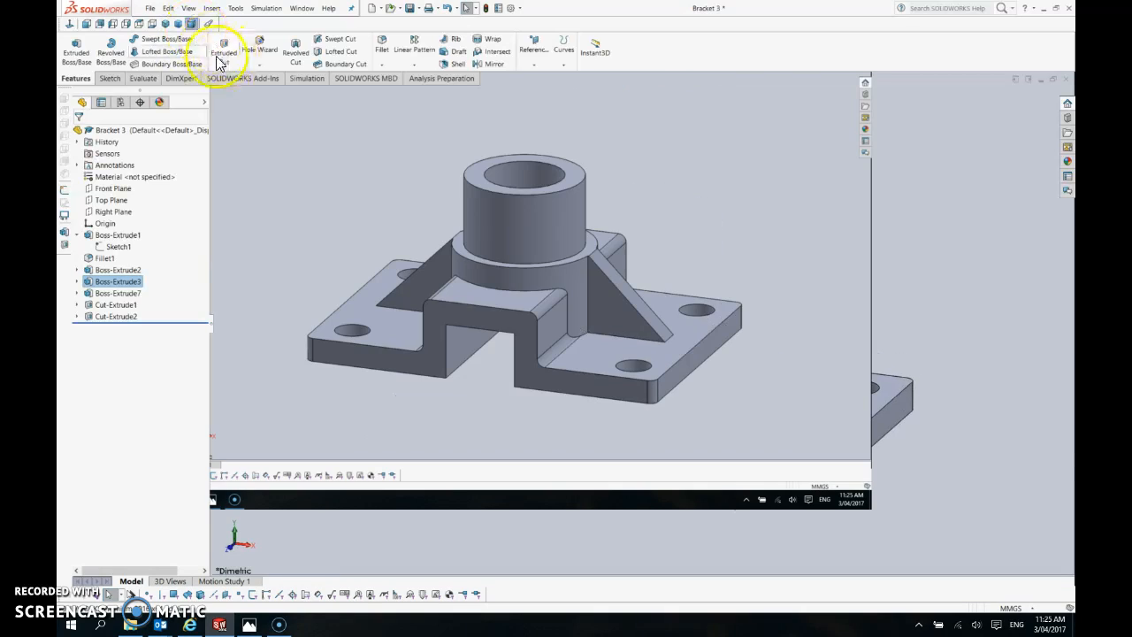
click(178, 24)
click(165, 24)
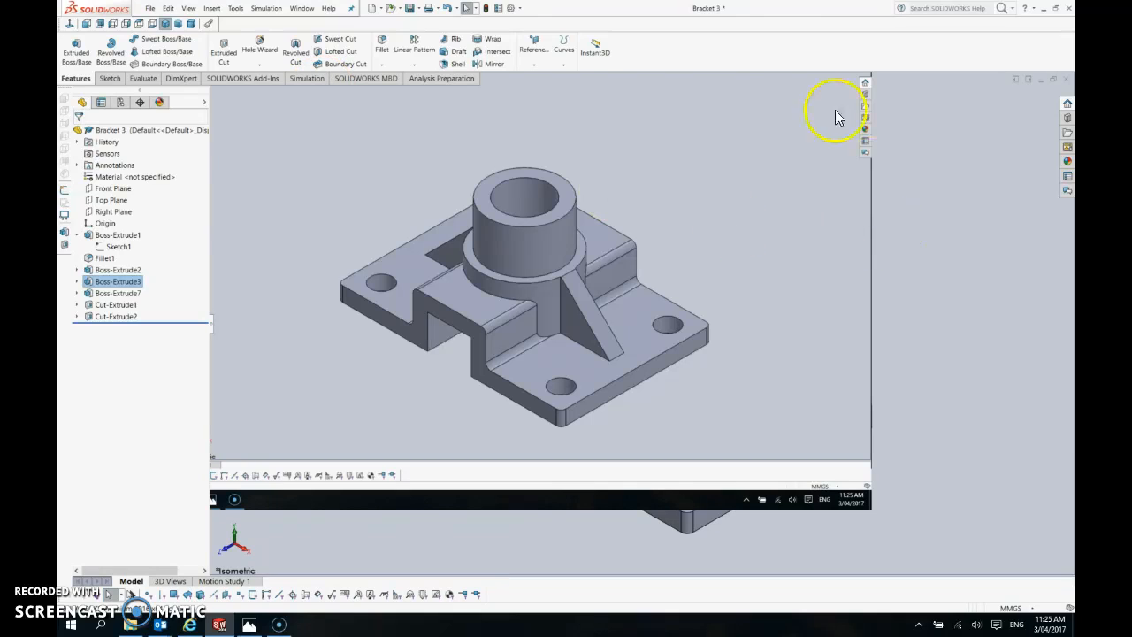
click(409, 9)
middle_drag(581, 157, 586, 195)
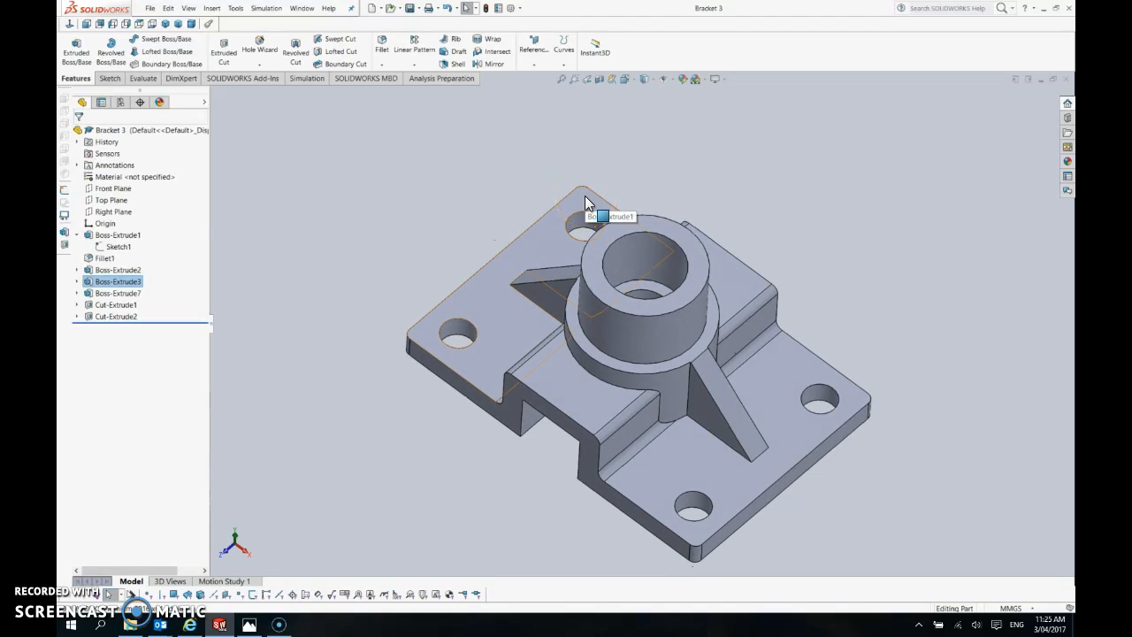
click(875, 218)
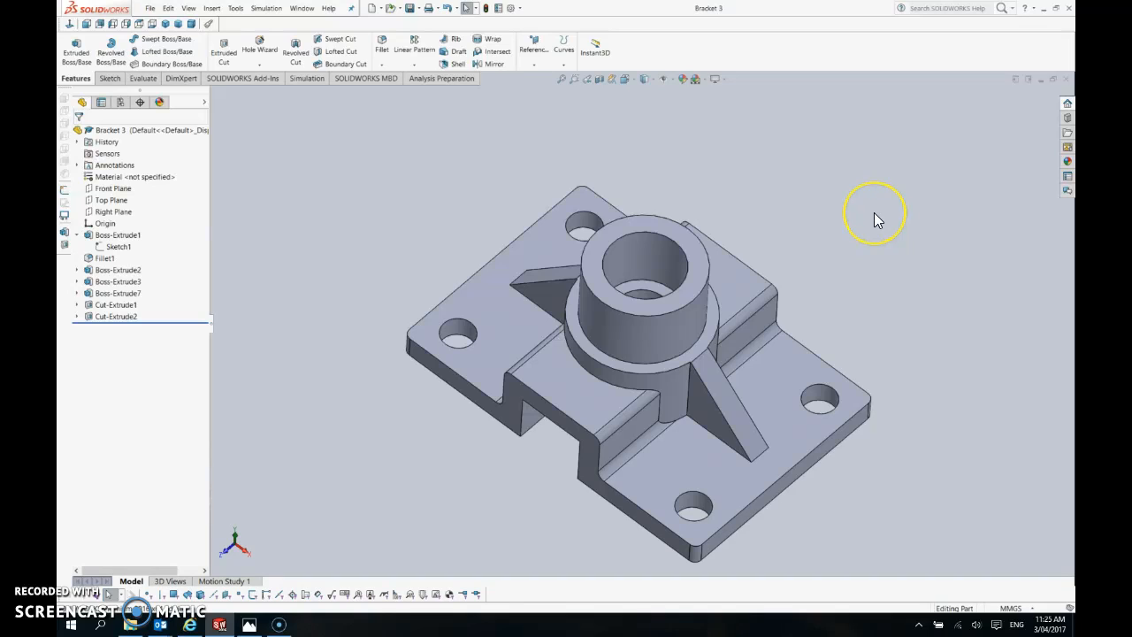
click(866, 215)
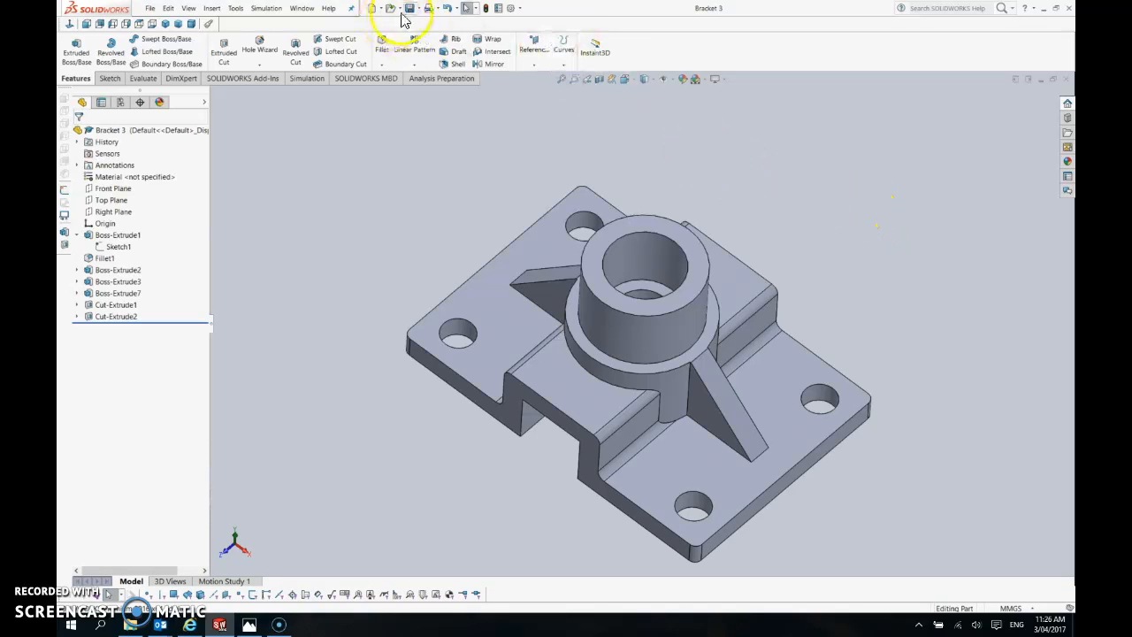